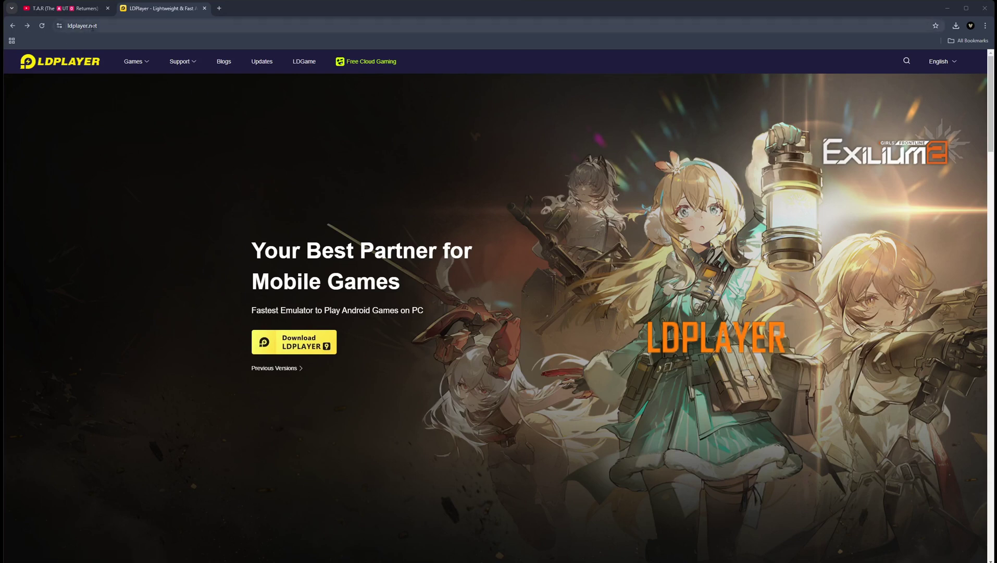
Open the page of previous LDPlayer versions on the LDPlayer website
{"action": "left_click", "coordinate": [278, 369]}
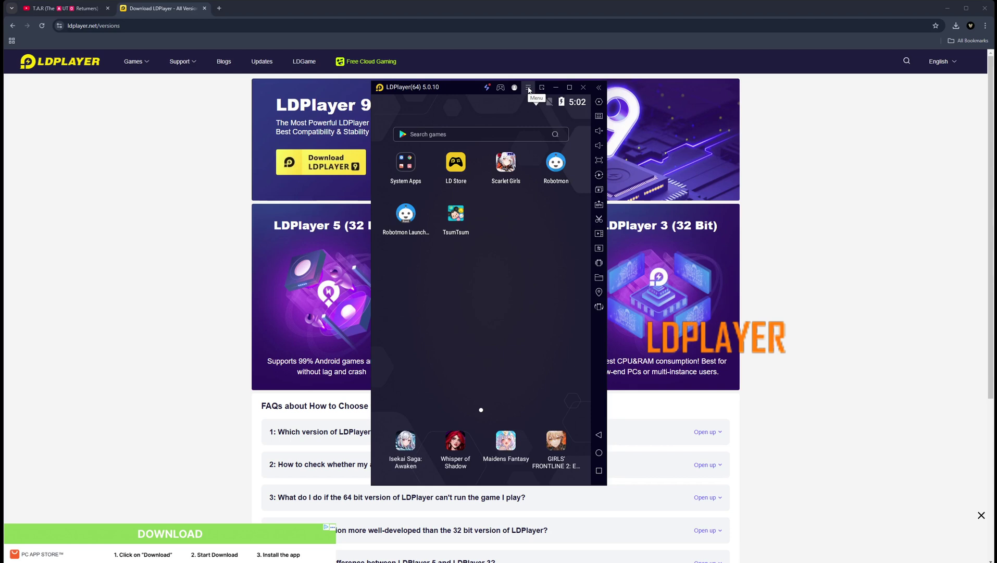
Apply the Samsung Galaxy S10+ preset device model in the emulator's settings
{"action": "left_click", "coordinate": [528, 88]}
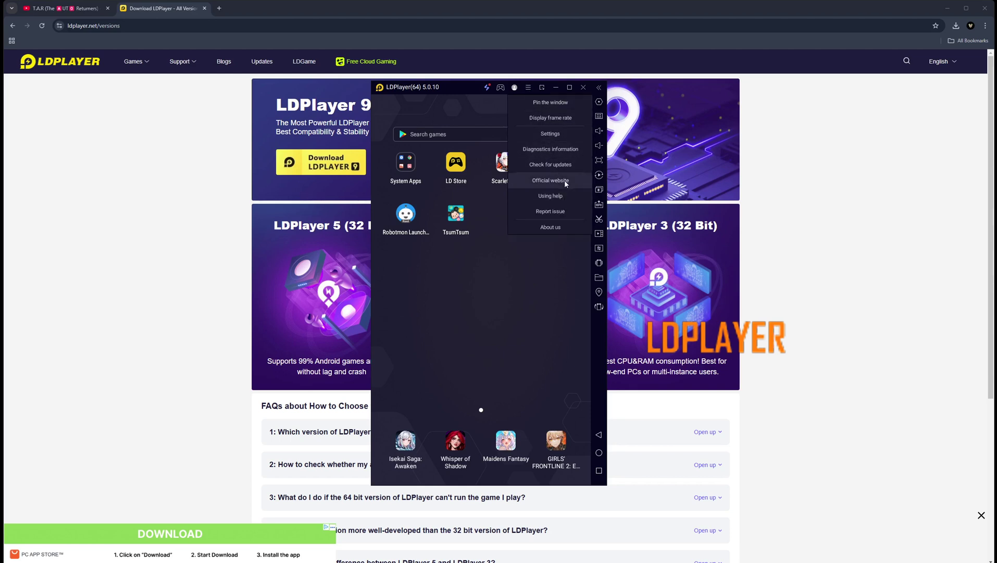
{"action": "left_click", "coordinate": [554, 135]}
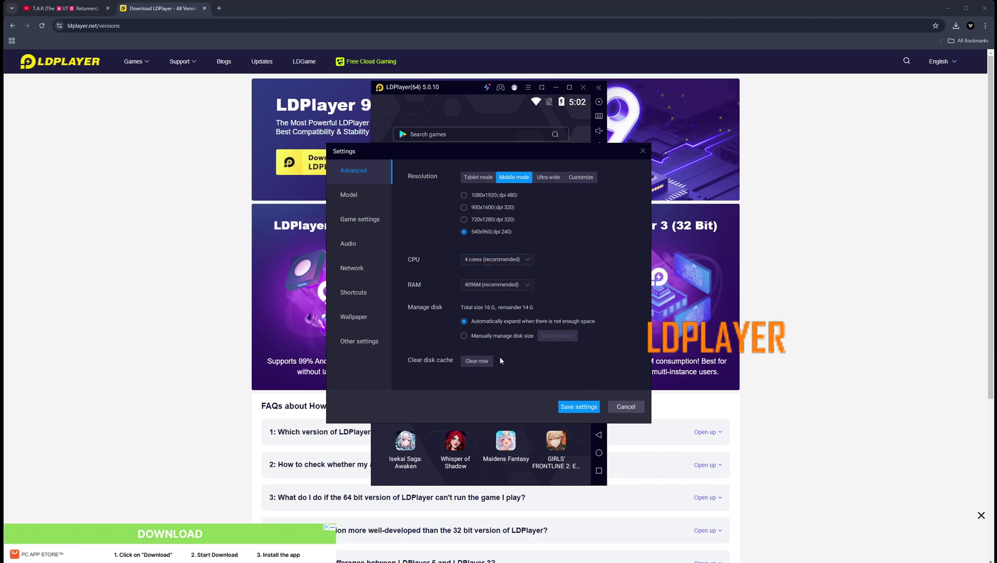
{"action": "left_click", "coordinate": [348, 195]}
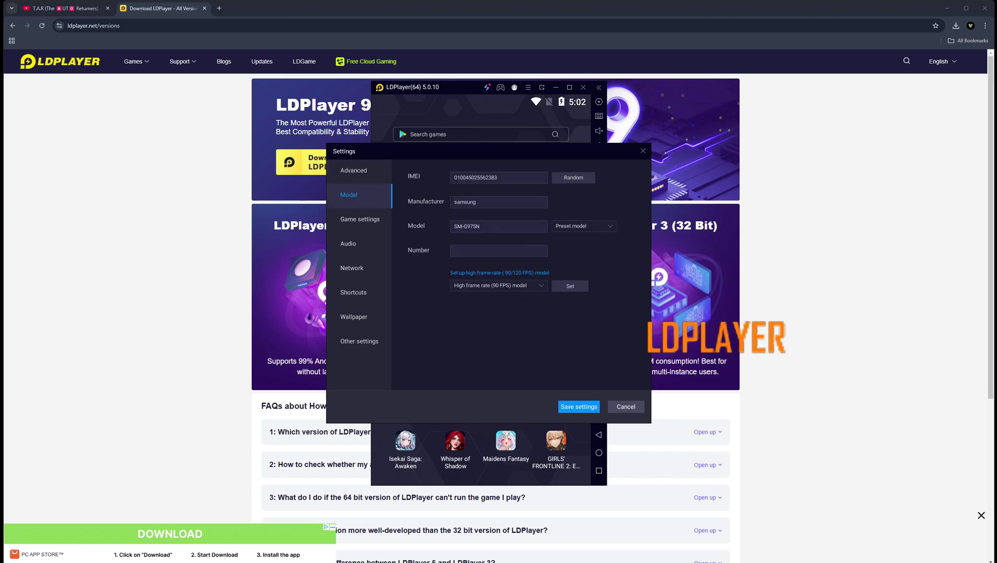
{"action": "left_click", "coordinate": [564, 227]}
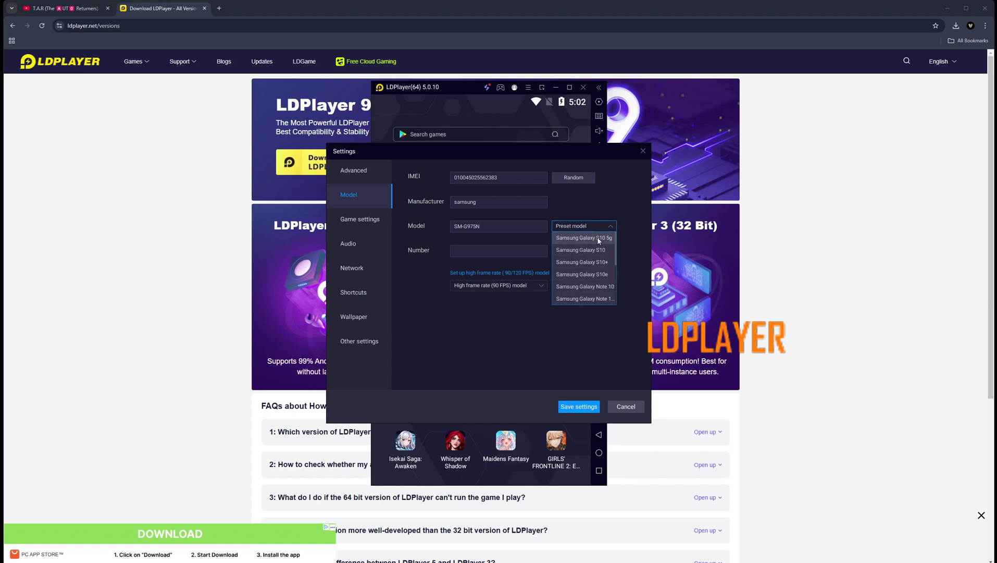
{"action": "left_click", "coordinate": [599, 261]}
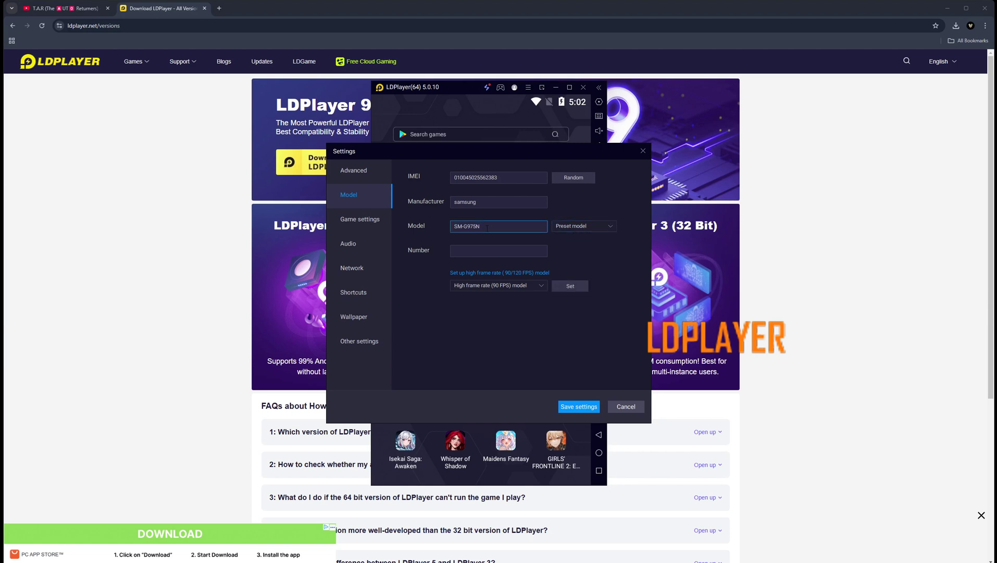
{"action": "left_click", "coordinate": [504, 201]}
Look through the remaining emulator settings pages, enable root permission, and save the settings
{"action": "left_click", "coordinate": [362, 221]}
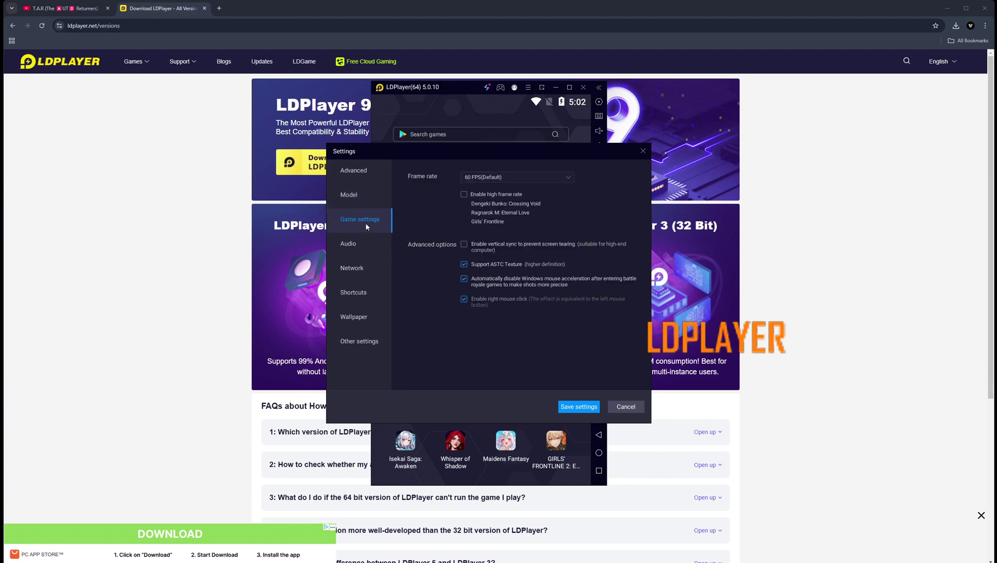
{"action": "left_click", "coordinate": [359, 244]}
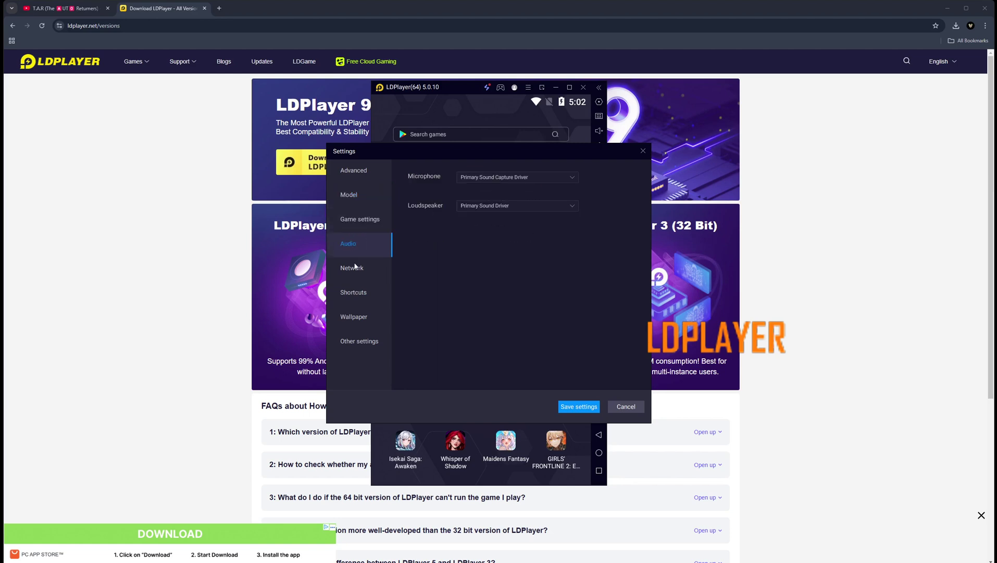
{"action": "left_click", "coordinate": [356, 268]}
{"action": "left_click", "coordinate": [357, 318]}
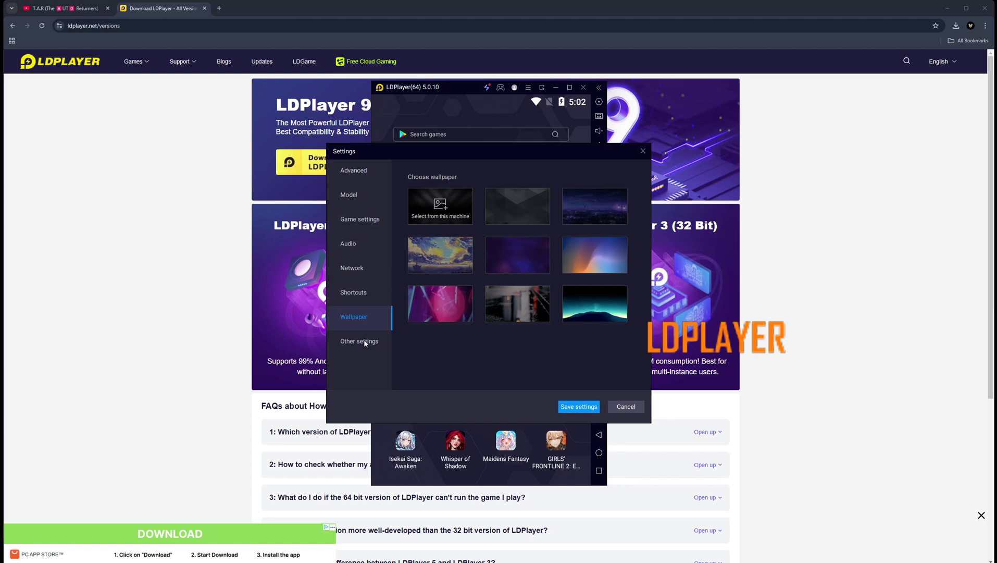
{"action": "left_click", "coordinate": [365, 342]}
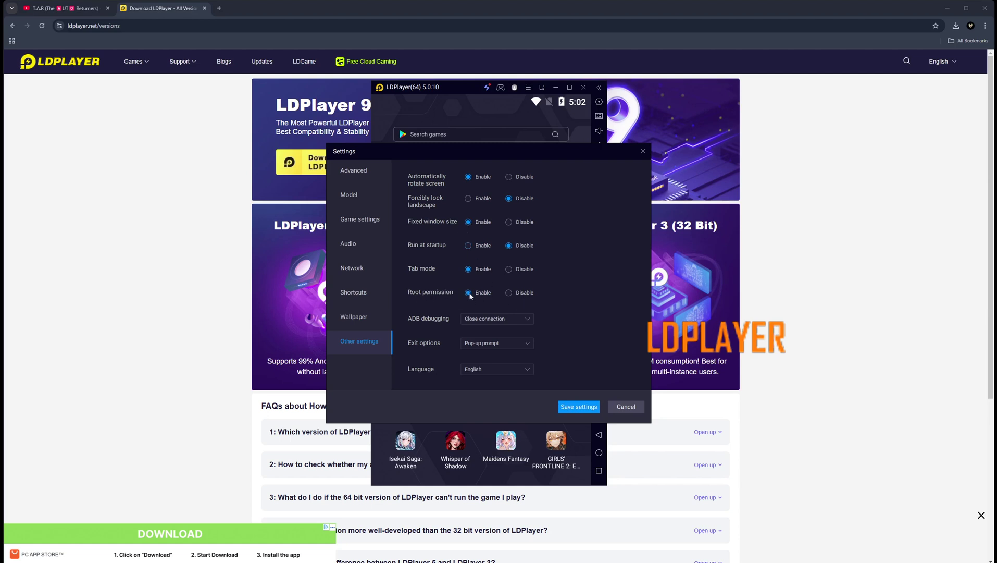
{"action": "left_click", "coordinate": [580, 406]}
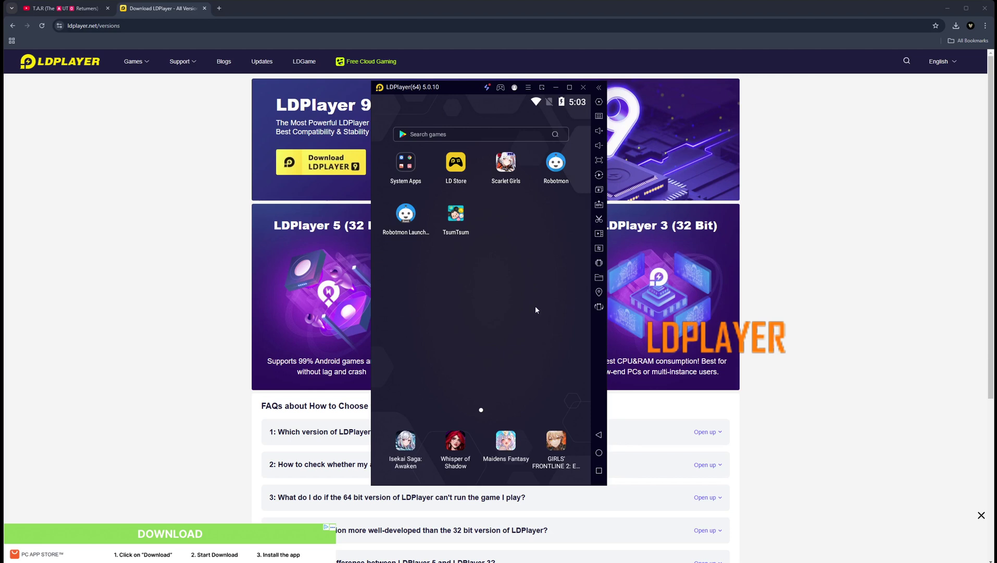
Open the About tablet page in the Android system settings
{"action": "left_click", "coordinate": [408, 163]}
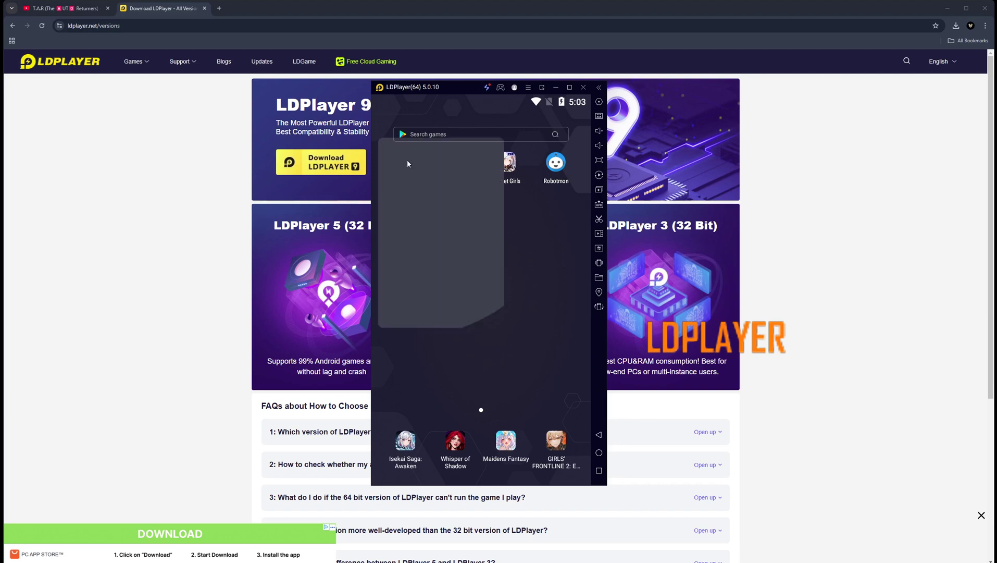
{"action": "left_click", "coordinate": [406, 195]}
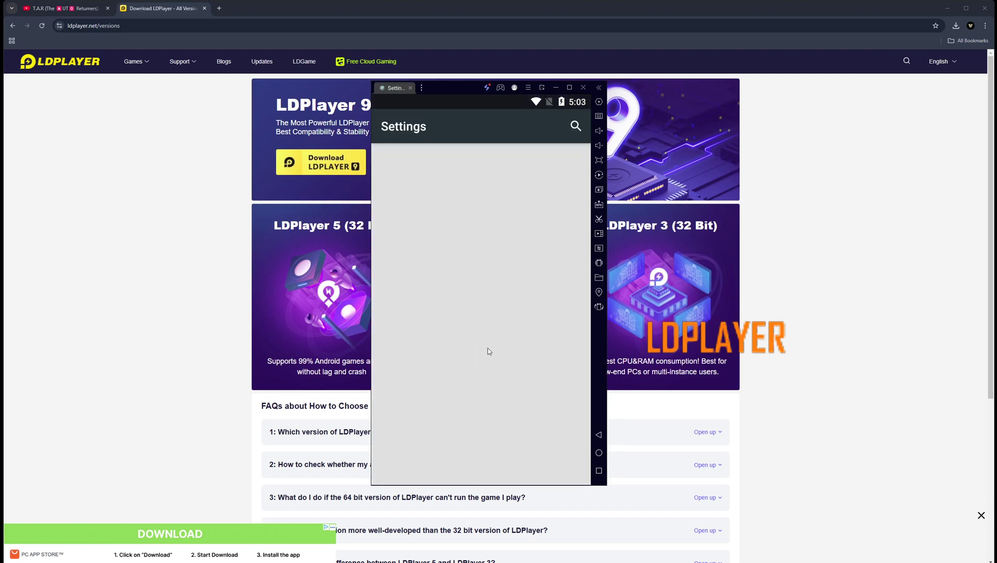
{"action": "scroll", "coordinate": [490, 347], "scroll_direction": "down", "scroll_amount": 10}
{"action": "scroll", "coordinate": [490, 347], "scroll_direction": "down", "scroll_amount": 5}
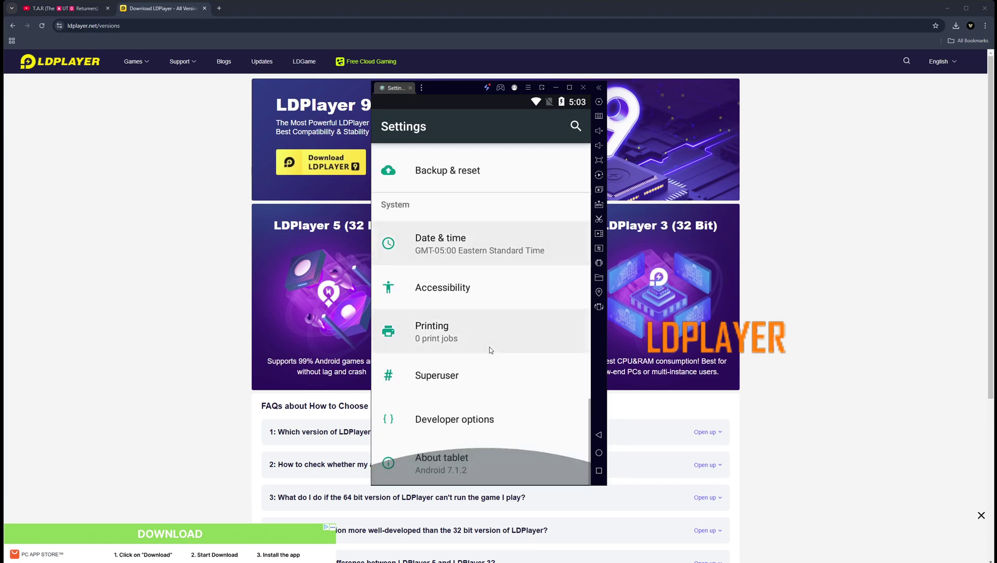
{"action": "left_click", "coordinate": [452, 467]}
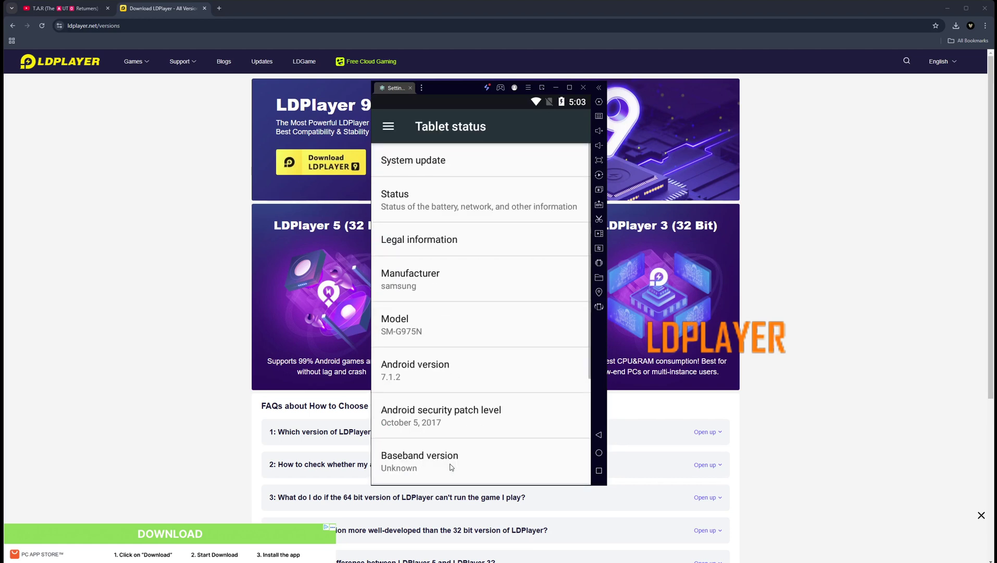
Unlock developer mode from the tablet's build number entry and return to the main settings list
{"action": "scroll", "coordinate": [478, 363], "scroll_direction": "down", "scroll_amount": 5}
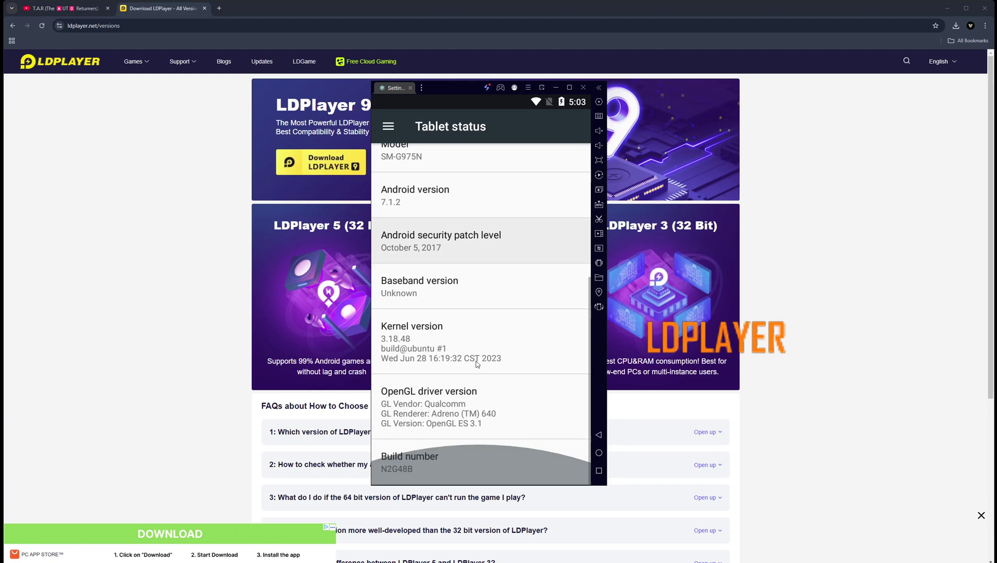
{"action": "left_click", "coordinate": [436, 464]}
{"action": "left_click", "coordinate": [436, 464]}
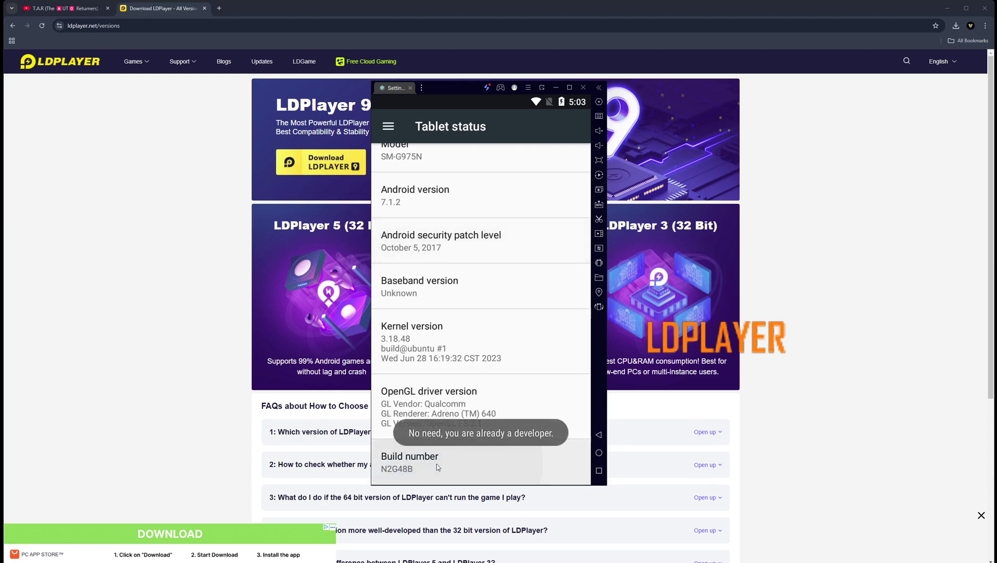
{"action": "left_click", "coordinate": [437, 463]}
{"action": "left_click", "coordinate": [436, 464]}
{"action": "left_click", "coordinate": [436, 464]}
{"action": "left_click", "coordinate": [436, 464]}
{"action": "left_click", "coordinate": [437, 465]}
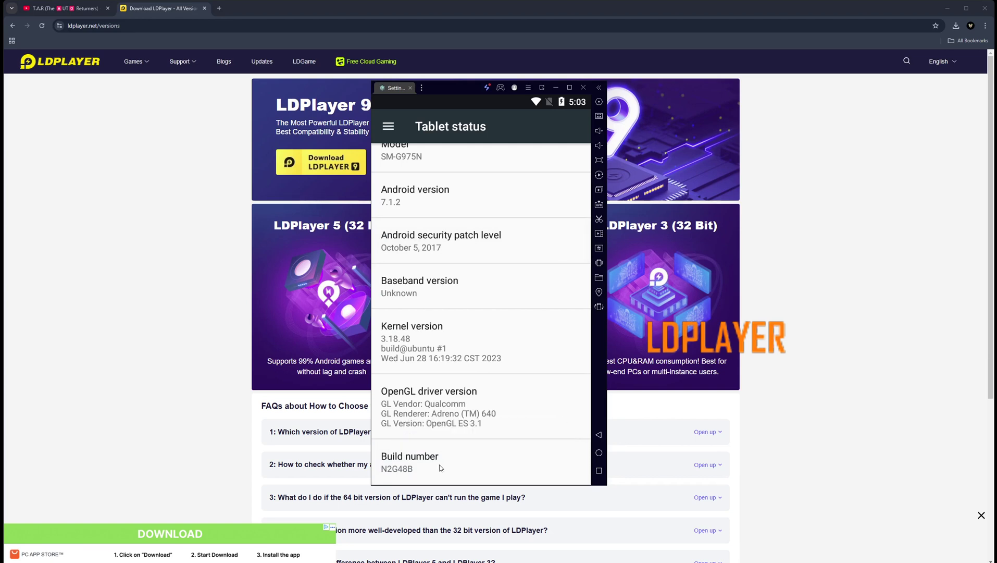
{"action": "left_click", "coordinate": [599, 435]}
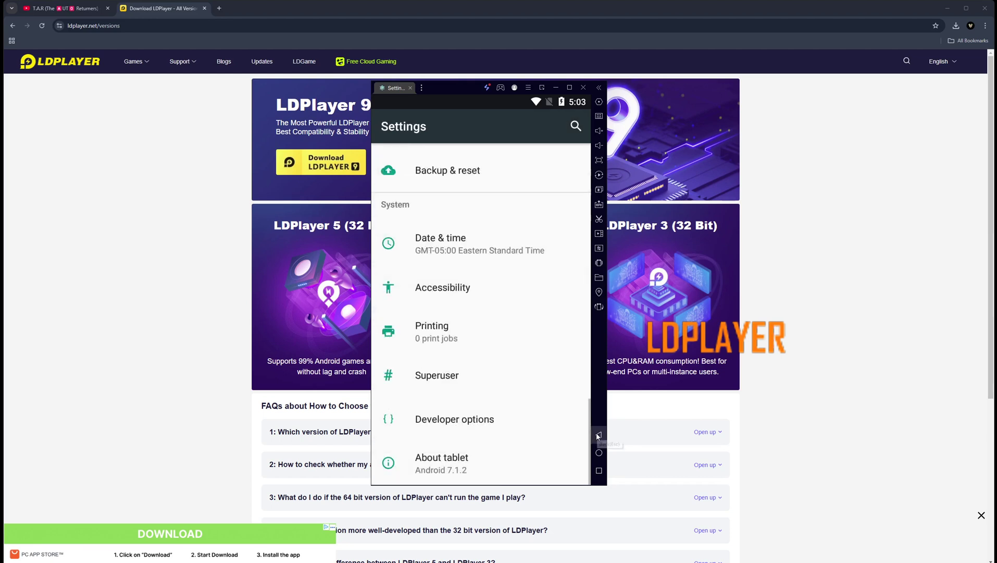
Check in Developer options that USB debugging is enabled, and leave the Android settings
{"action": "left_click", "coordinate": [468, 423]}
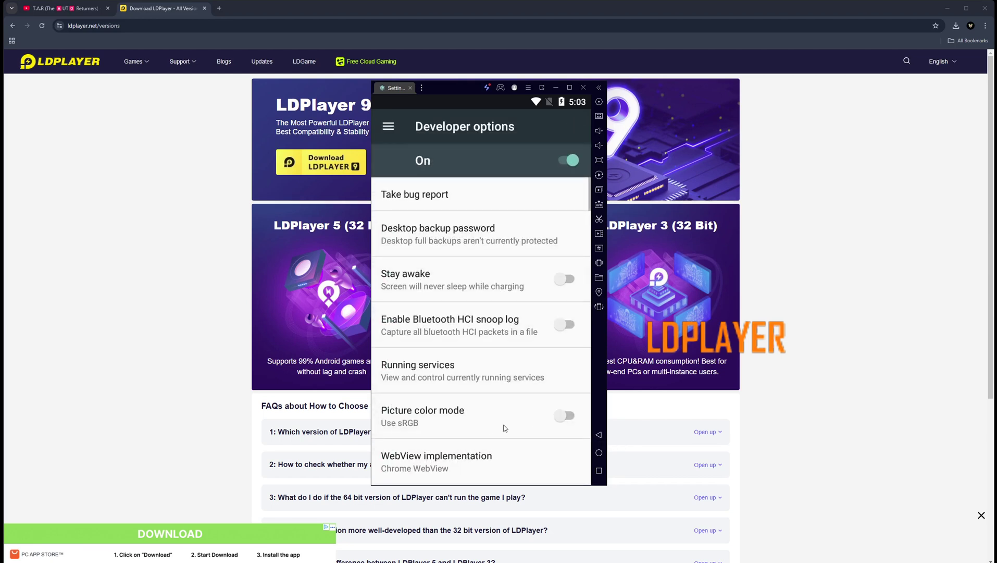
{"action": "scroll", "coordinate": [478, 322], "scroll_direction": "down", "scroll_amount": 5}
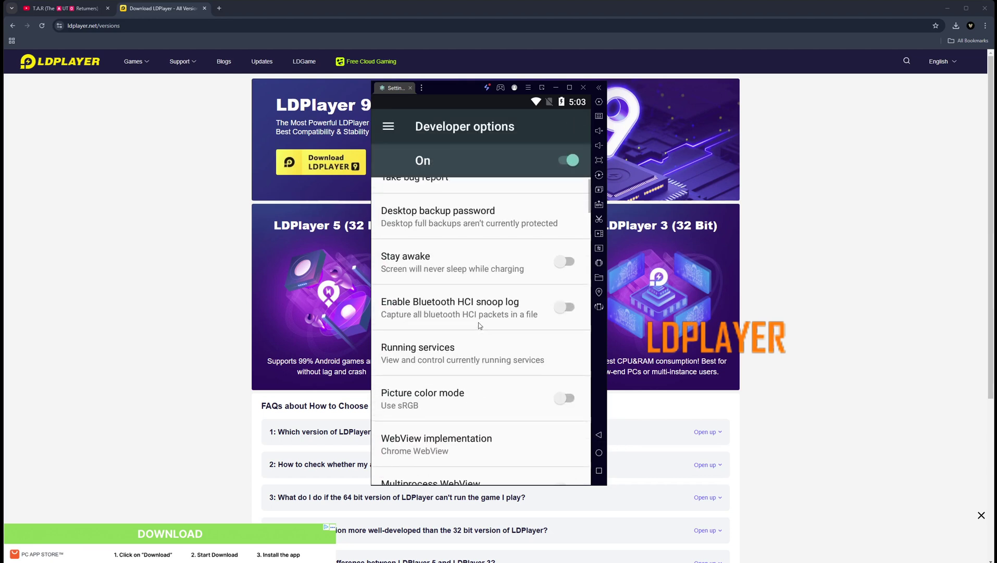
{"action": "scroll", "coordinate": [459, 339], "scroll_direction": "down", "scroll_amount": 3}
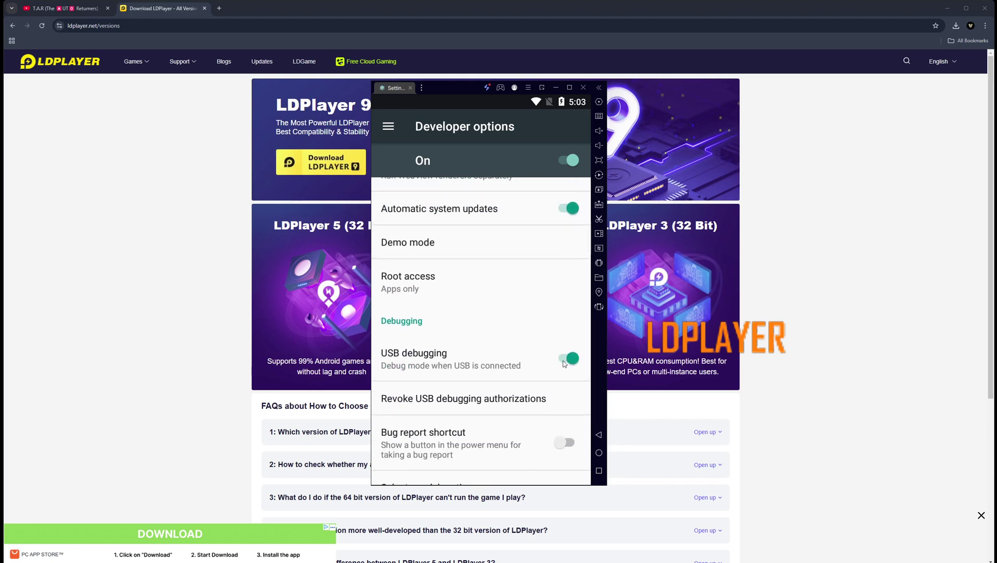
{"action": "scroll", "coordinate": [522, 397], "scroll_direction": "down", "scroll_amount": 3}
{"action": "scroll", "coordinate": [521, 277], "scroll_direction": "down", "scroll_amount": 4}
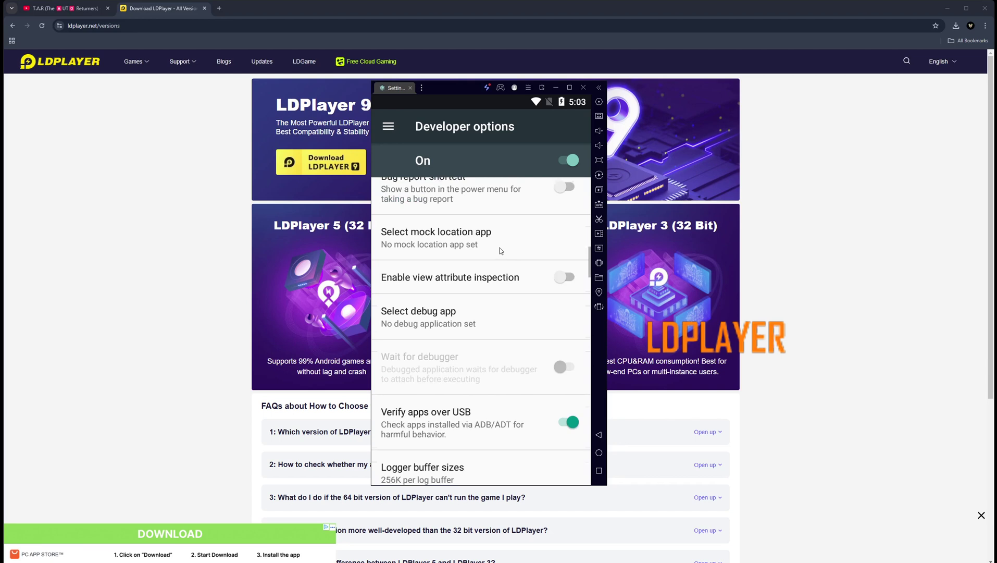
{"action": "left_click", "coordinate": [598, 435]}
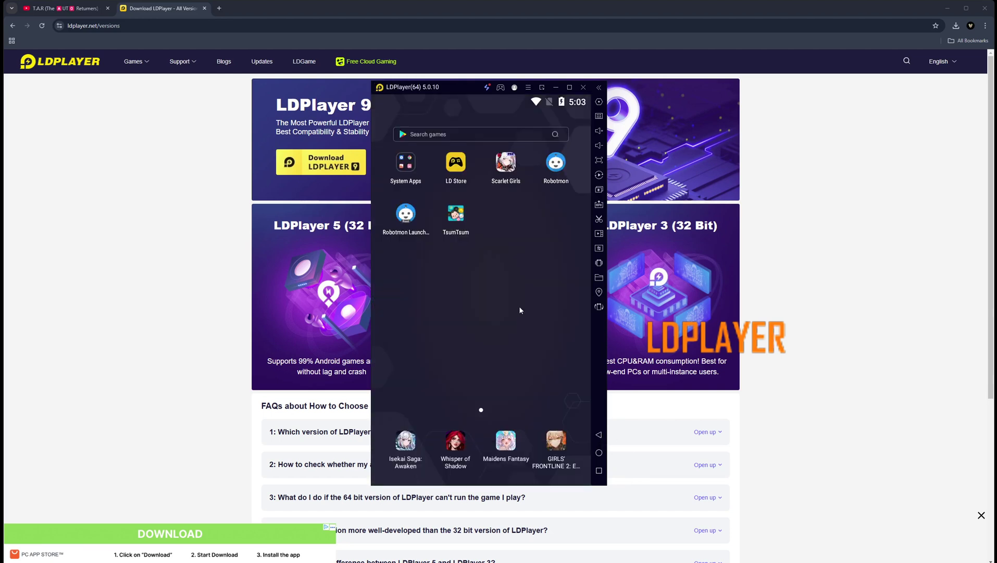
Open the Play Store, search for "robotmon", and leave the search results
{"action": "left_click", "coordinate": [405, 164]}
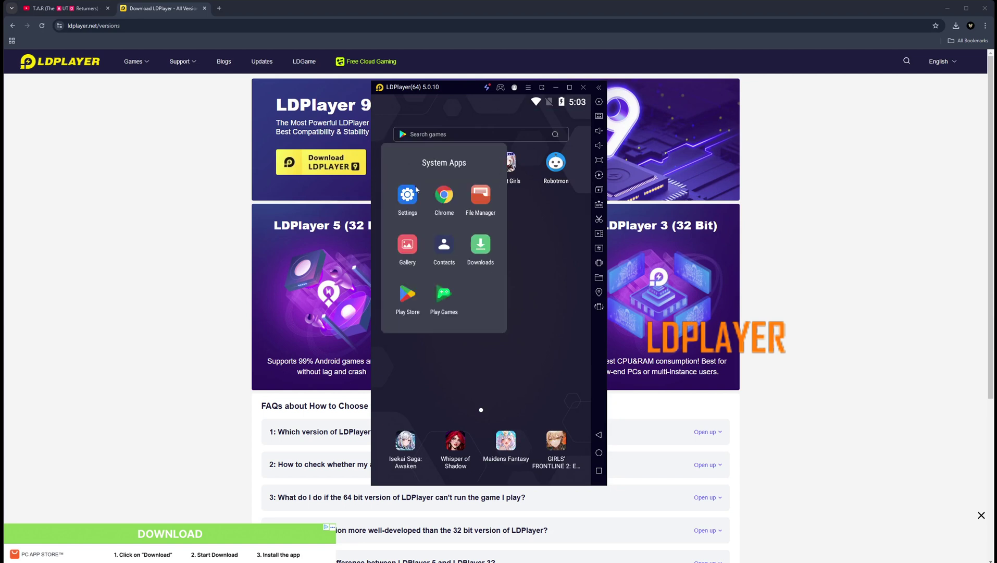
{"action": "left_click", "coordinate": [409, 295]}
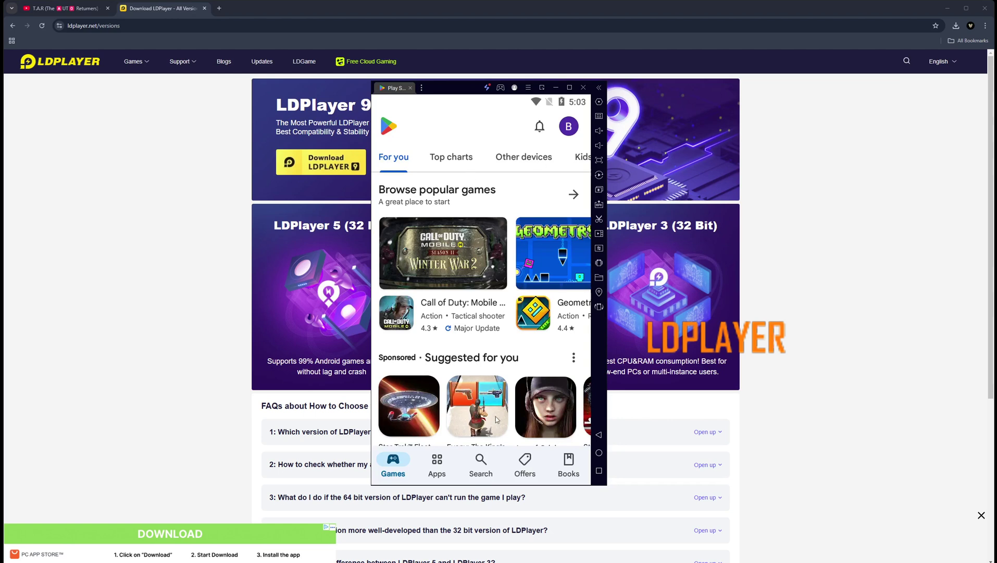
{"action": "left_click", "coordinate": [493, 458]}
{"action": "left_click", "coordinate": [452, 130]}
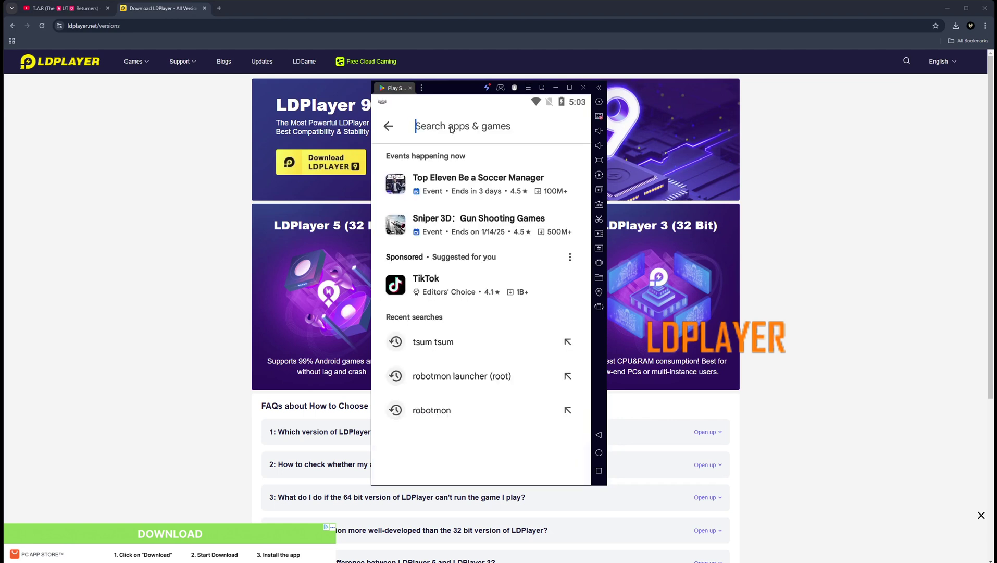
{"action": "type", "text": "rob"}
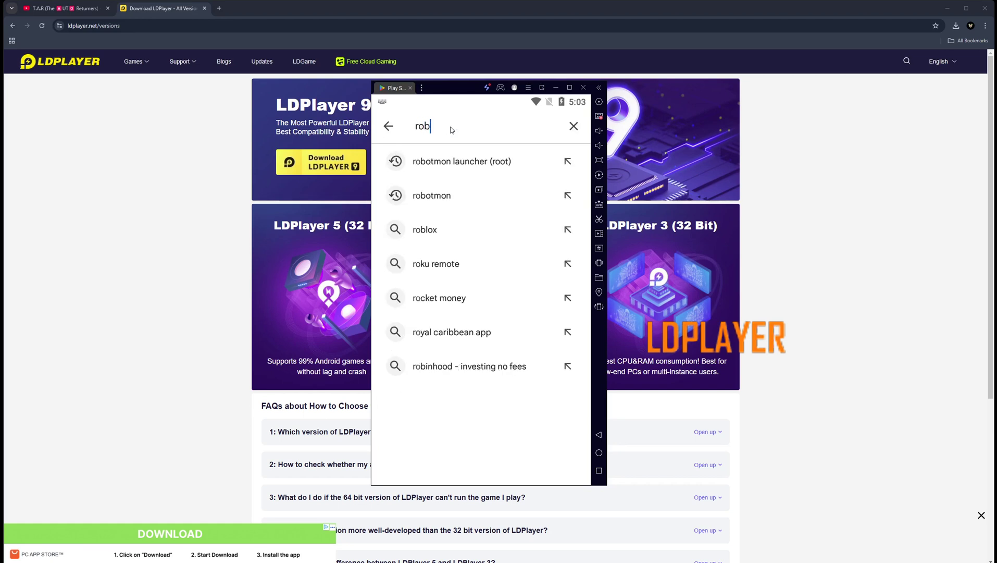
{"action": "type", "text": "otmon"}
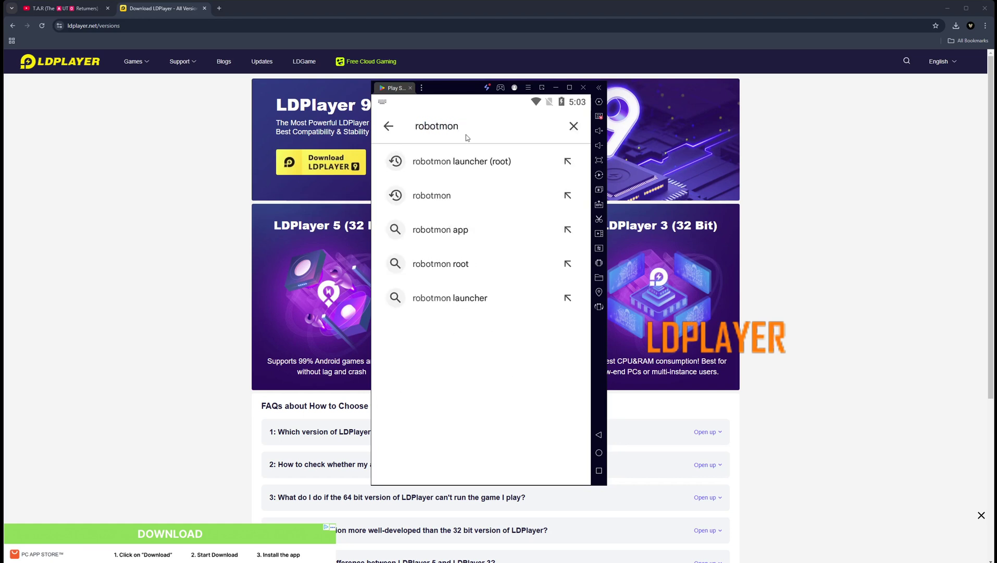
{"action": "left_click", "coordinate": [453, 195]}
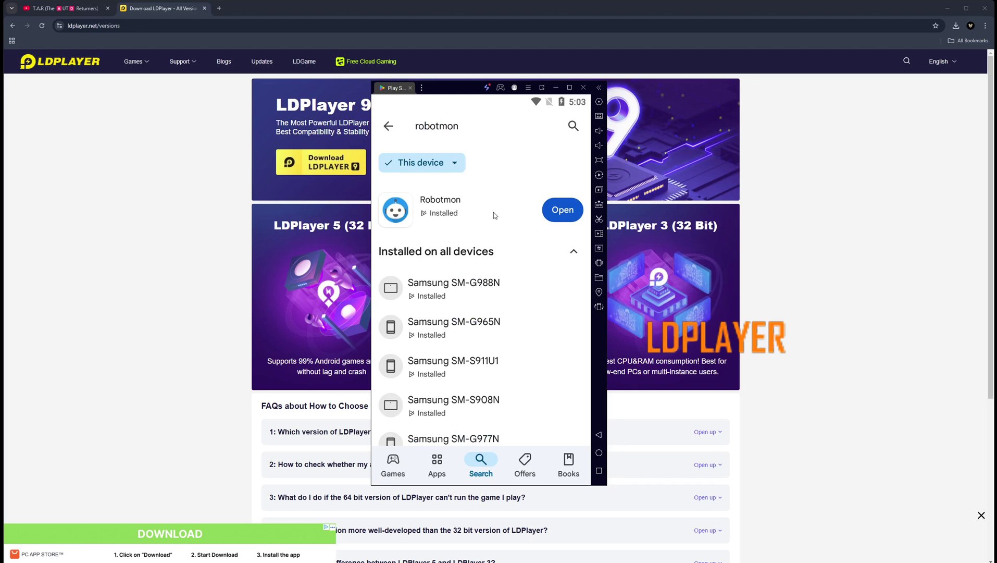
{"action": "left_click", "coordinate": [599, 436]}
Search the Play Store for "robotmon launcher (root)" and return to the store's start page
{"action": "left_click", "coordinate": [475, 127]}
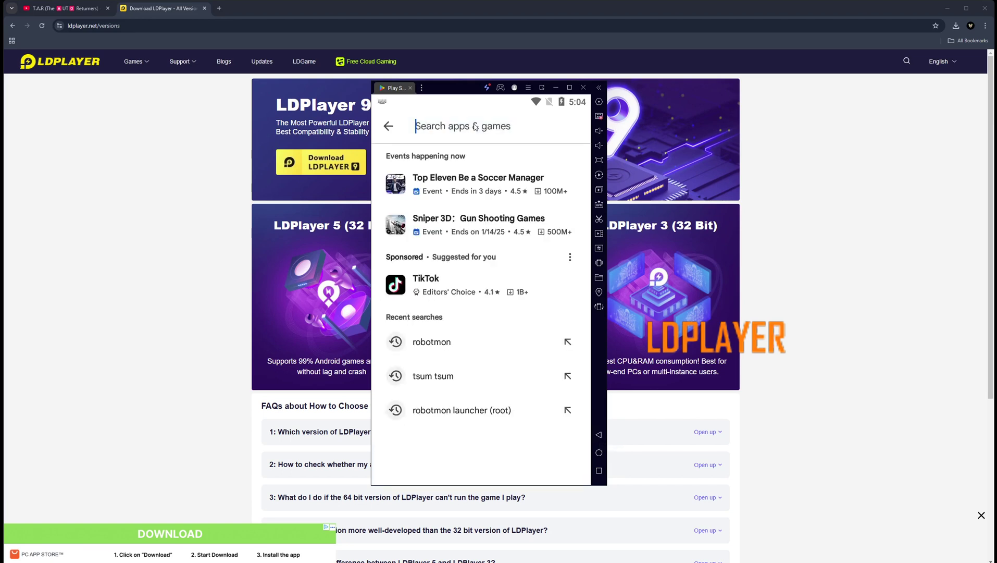
{"action": "type", "text": "robotmo"}
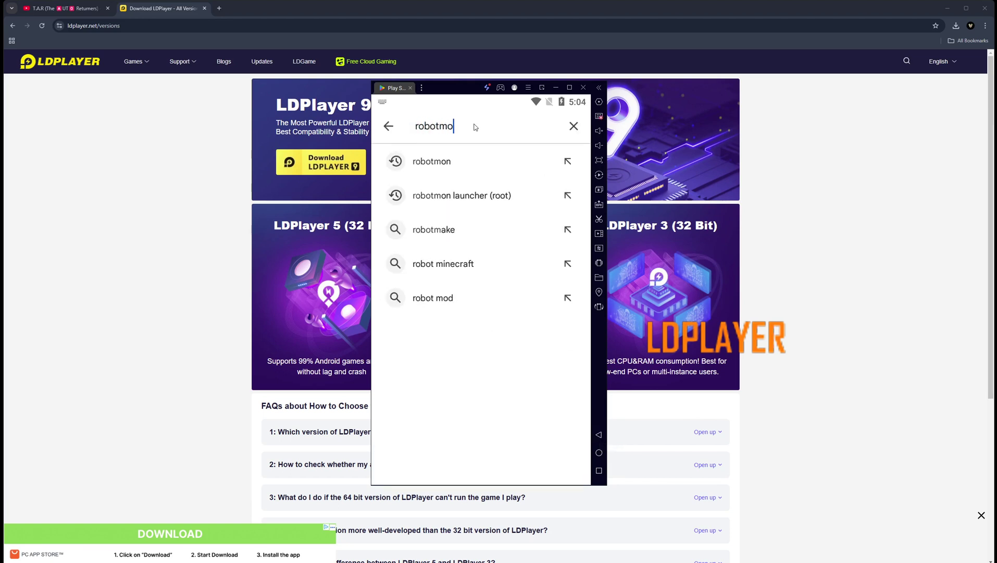
{"action": "type", "text": "n launcher"}
{"action": "left_click", "coordinate": [490, 196]}
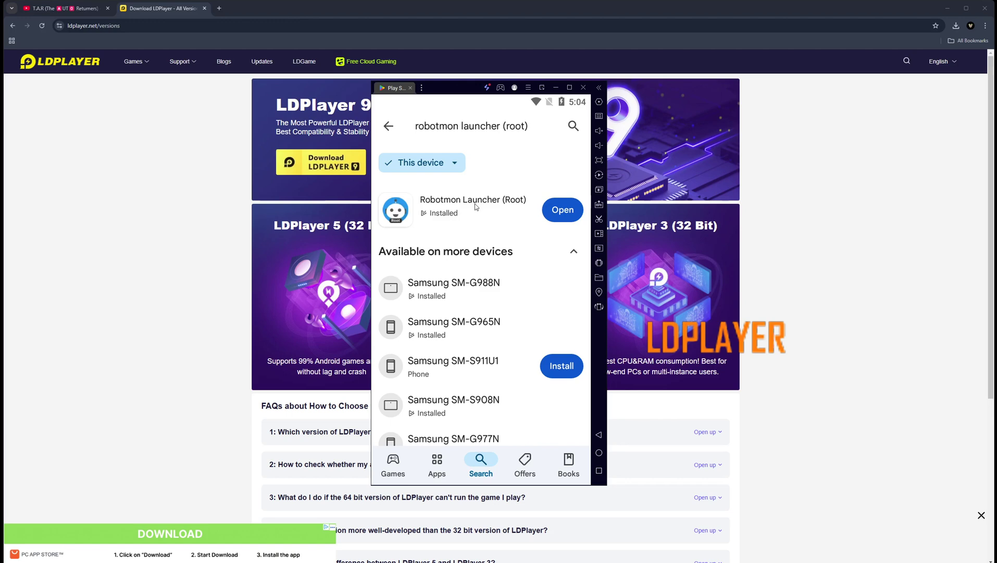
{"action": "left_click", "coordinate": [600, 435]}
{"action": "left_click", "coordinate": [600, 435]}
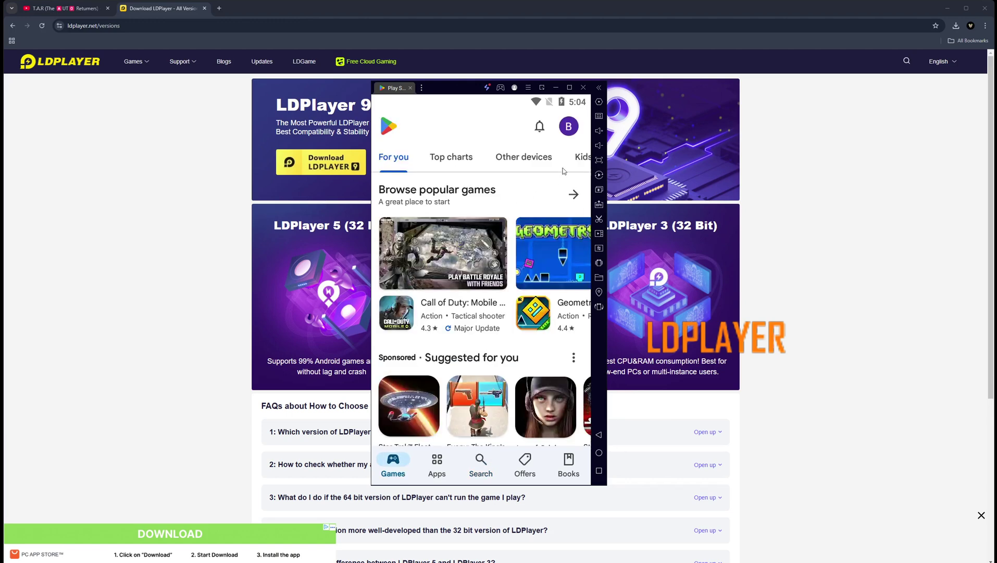
Search the Play Store for "tsum tsum" and return to the emulator's home screen
{"action": "left_click", "coordinate": [490, 449]}
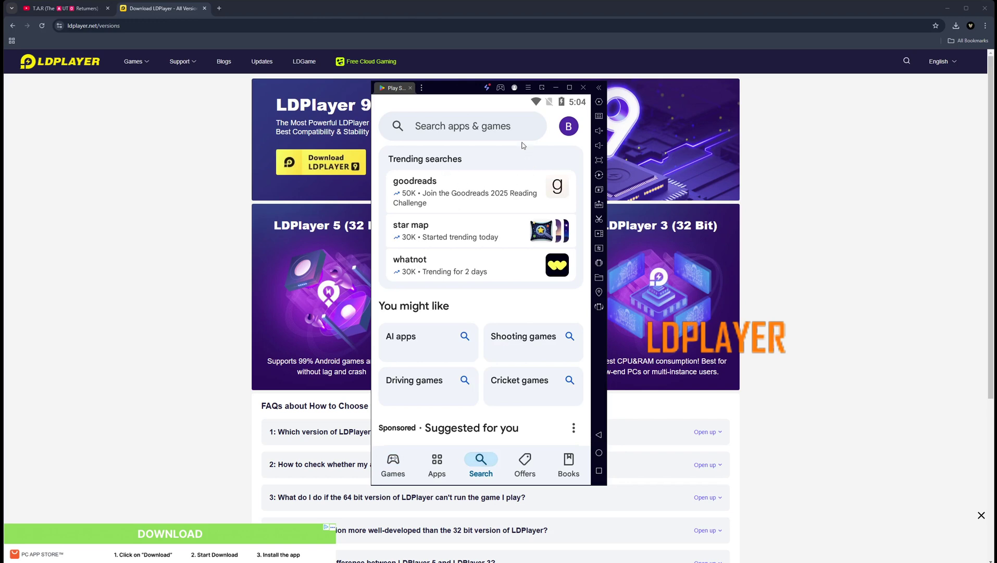
{"action": "left_click", "coordinate": [482, 128]}
{"action": "type", "text": "tsum ts"}
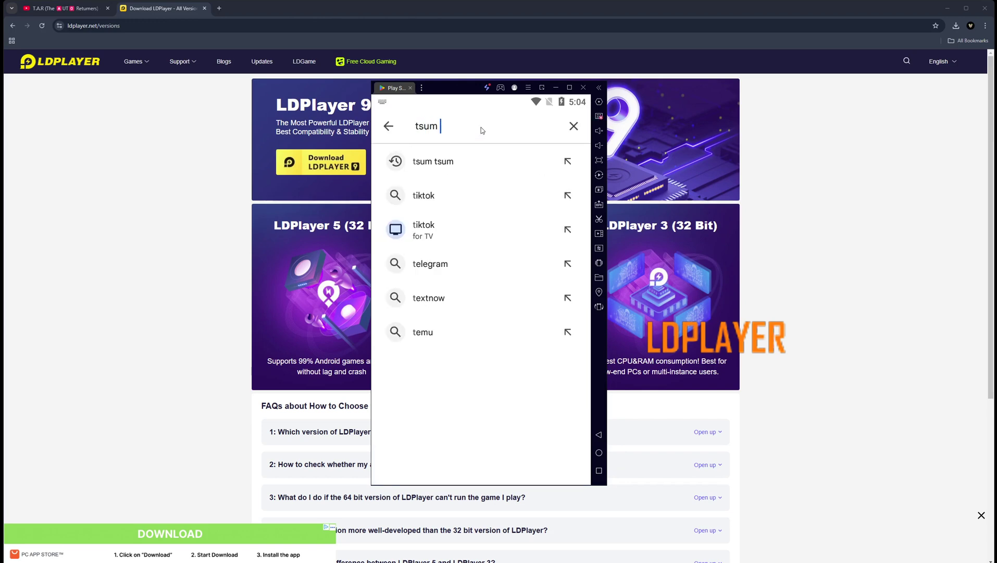
{"action": "left_click", "coordinate": [468, 159]}
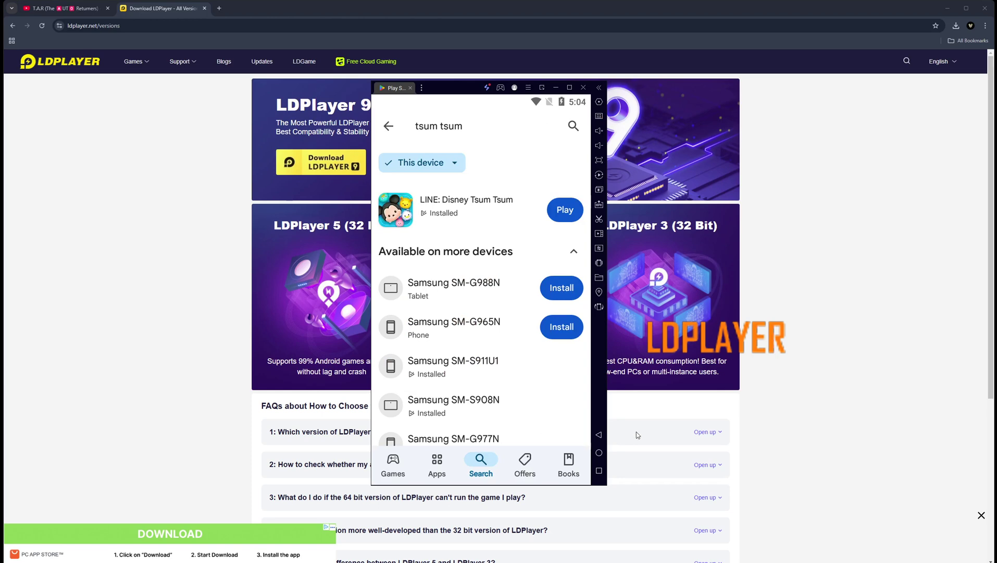
{"action": "left_click", "coordinate": [598, 437]}
{"action": "left_click", "coordinate": [600, 435]}
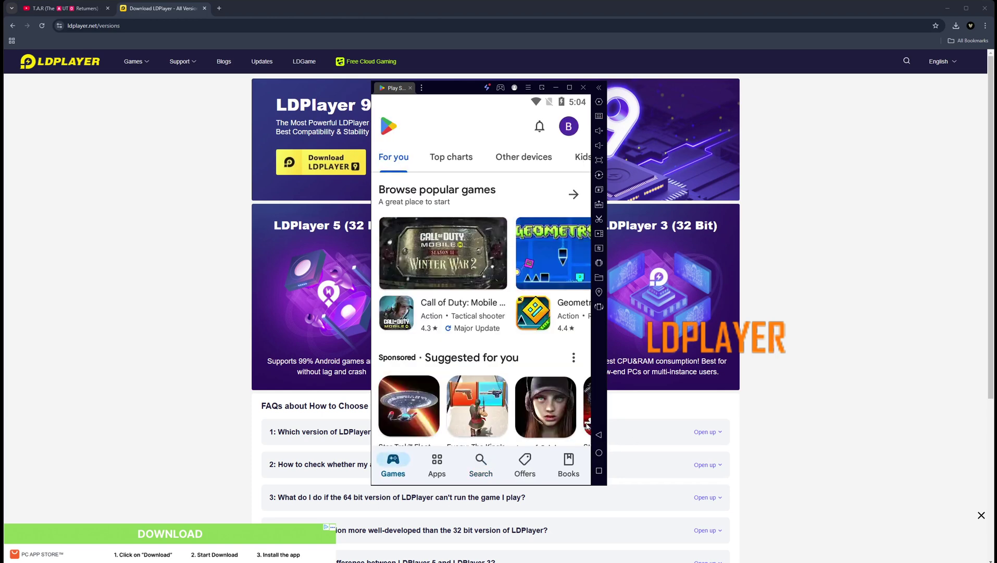
{"action": "left_click", "coordinate": [599, 435]}
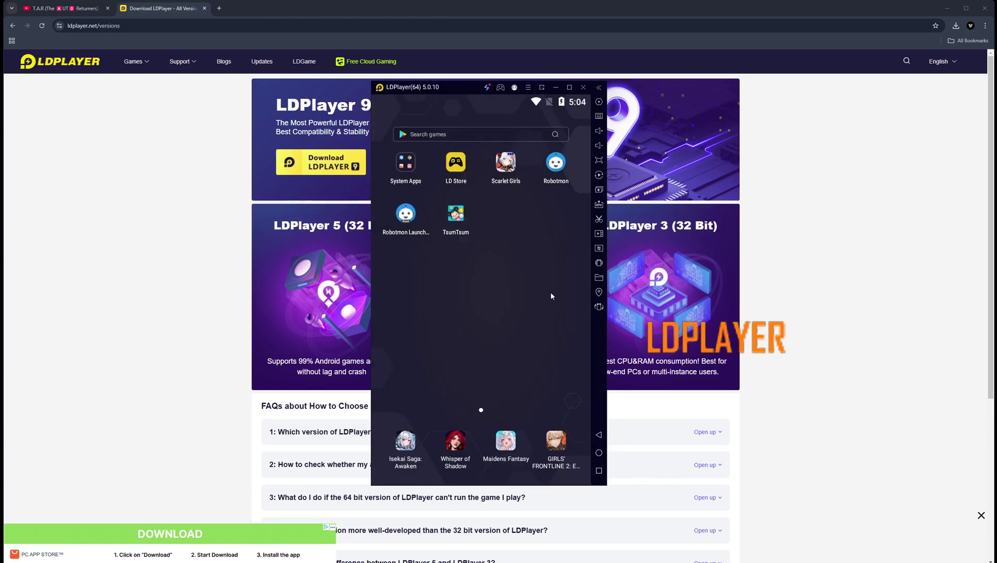
Open Robotmon and download the Disney Tsum Tsum script (com.r2studio.TsumBeta) from the script store
{"action": "left_click", "coordinate": [556, 163]}
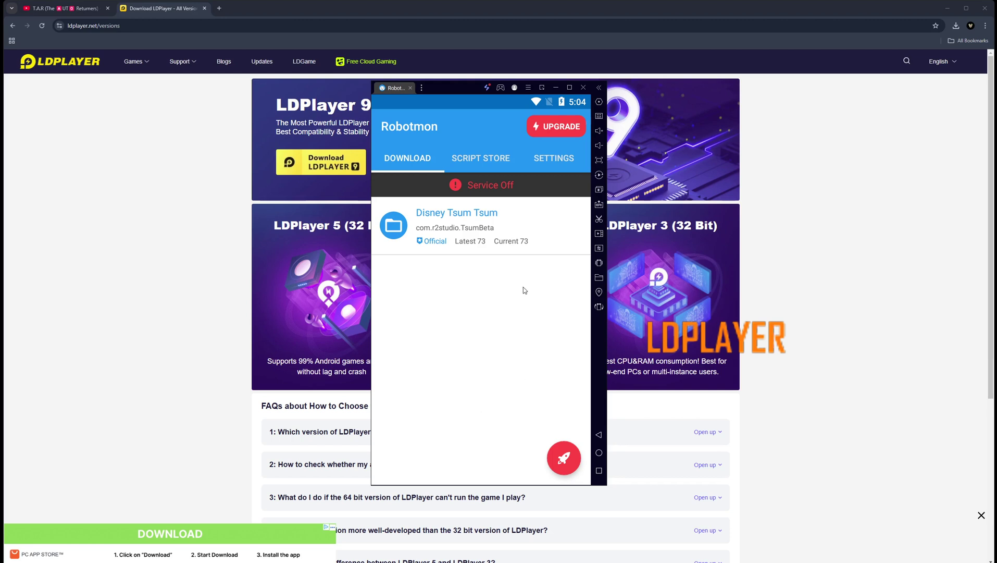
{"action": "left_click", "coordinate": [484, 162]}
{"action": "scroll", "coordinate": [469, 326], "scroll_direction": "down", "scroll_amount": 3}
{"action": "scroll", "coordinate": [469, 326], "scroll_direction": "down", "scroll_amount": 5}
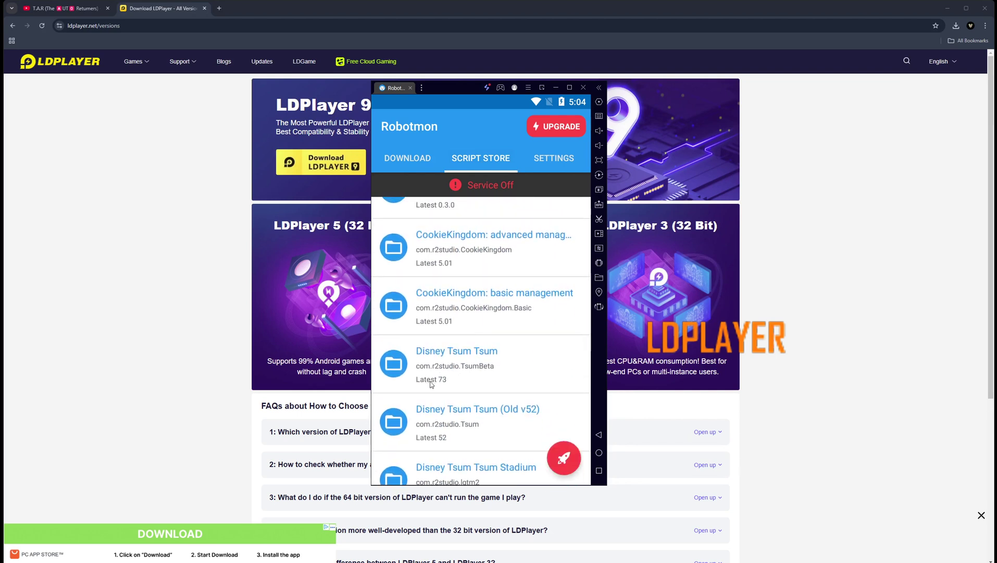
{"action": "left_click", "coordinate": [398, 367]}
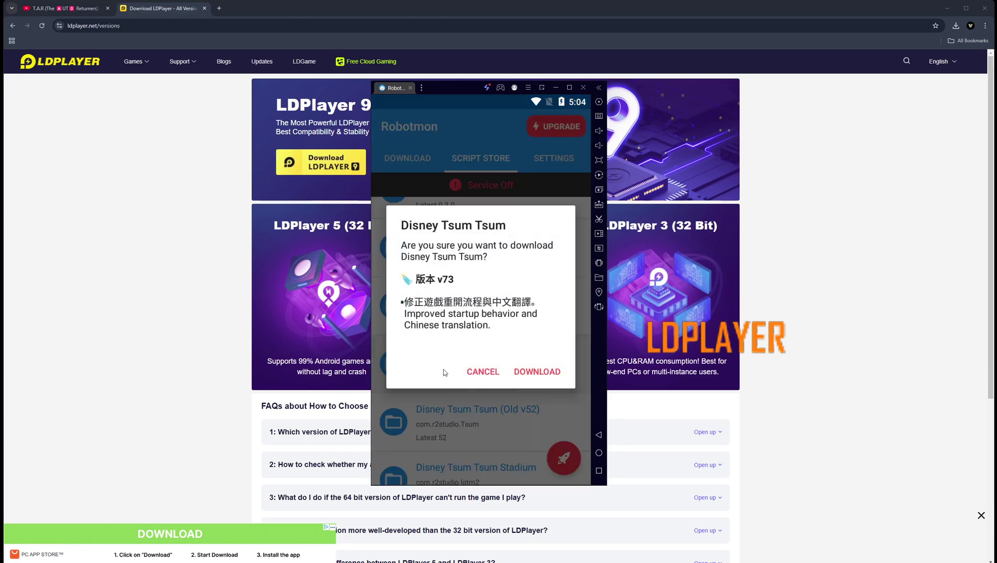
{"action": "left_click", "coordinate": [526, 372]}
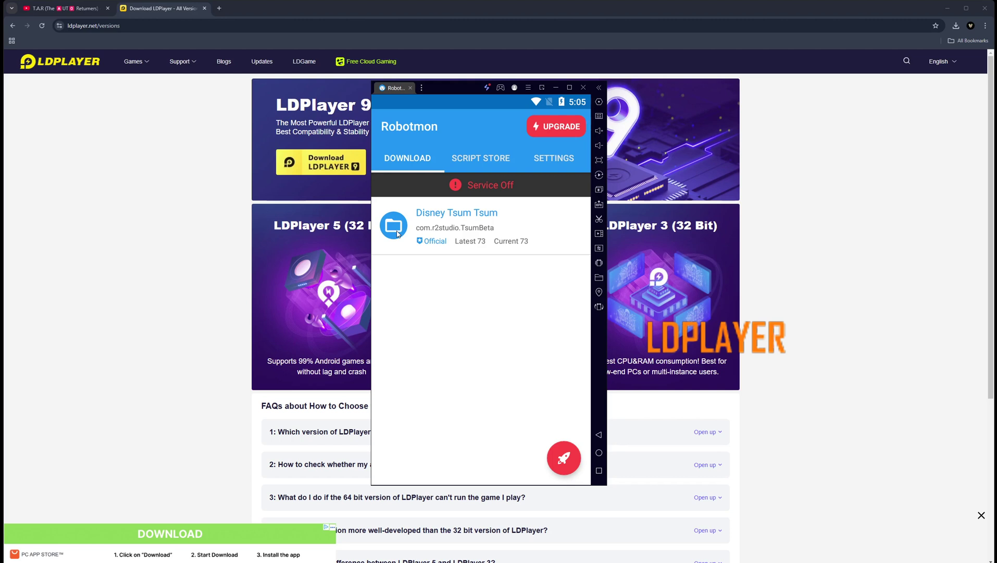
Launch the downloaded Disney Tsum Tsum script and look through the first part of its settings
{"action": "left_click", "coordinate": [430, 235]}
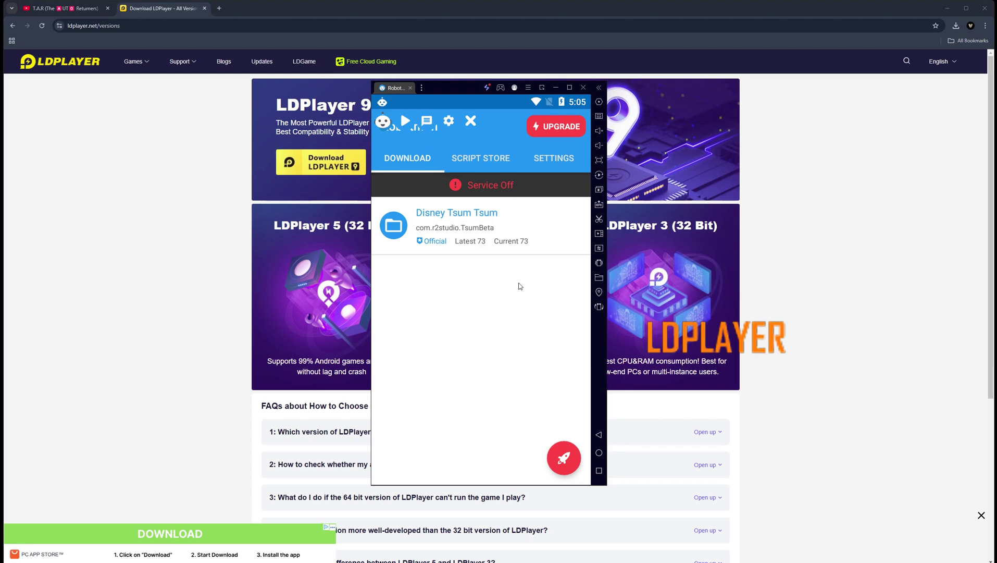
{"action": "left_click", "coordinate": [453, 125]}
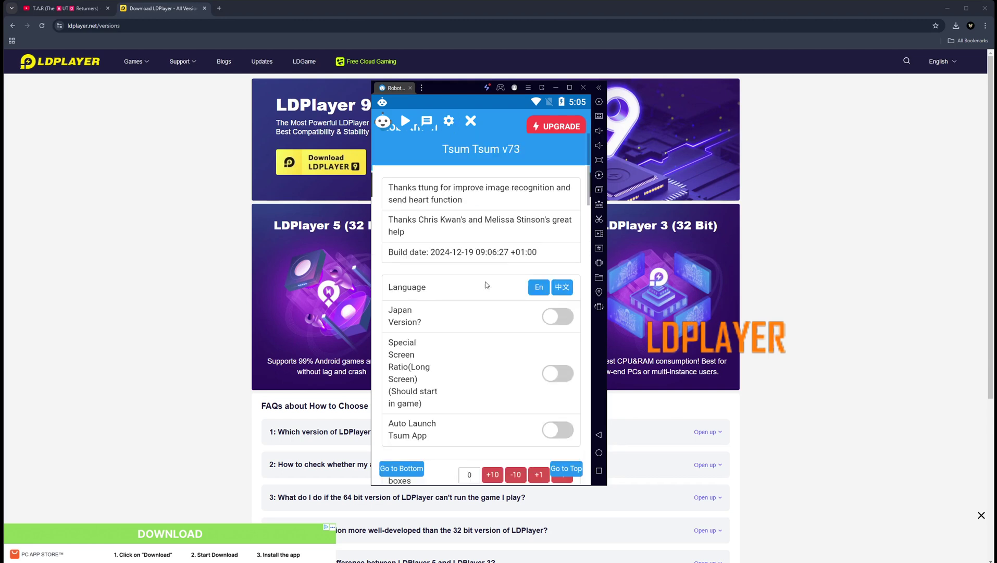
{"action": "scroll", "coordinate": [497, 339], "scroll_direction": "down", "scroll_amount": 3}
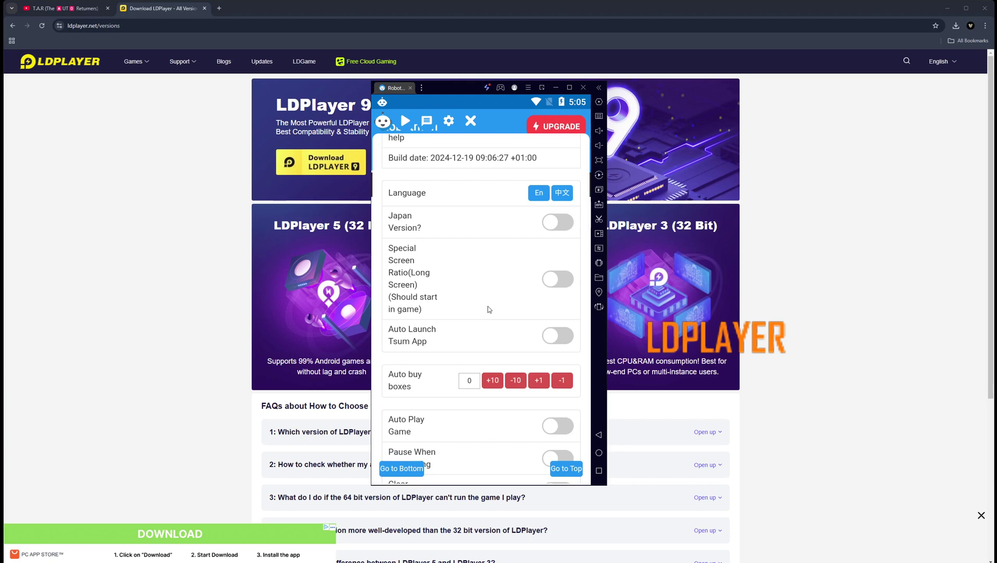
{"action": "scroll", "coordinate": [492, 333], "scroll_direction": "down", "scroll_amount": 3}
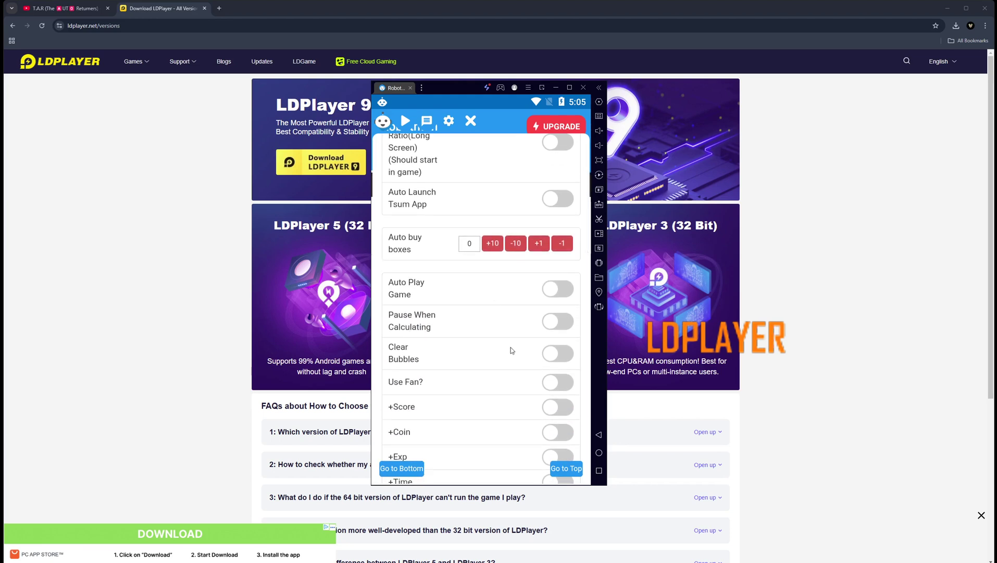
{"action": "scroll", "coordinate": [480, 350], "scroll_direction": "down", "scroll_amount": 5}
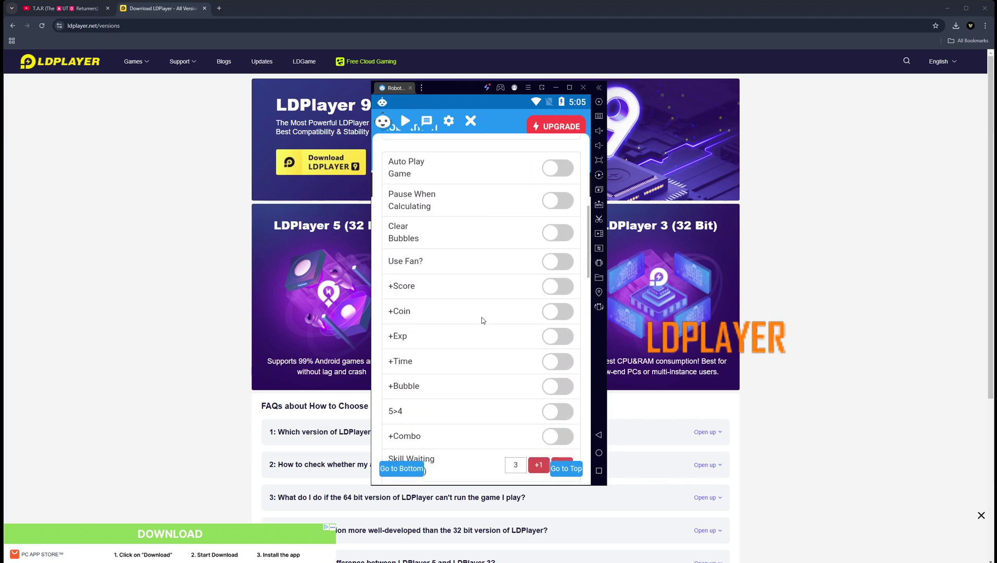
{"action": "scroll", "coordinate": [483, 339], "scroll_direction": "up", "scroll_amount": 2}
{"action": "scroll", "coordinate": [483, 383], "scroll_direction": "down", "scroll_amount": 1}
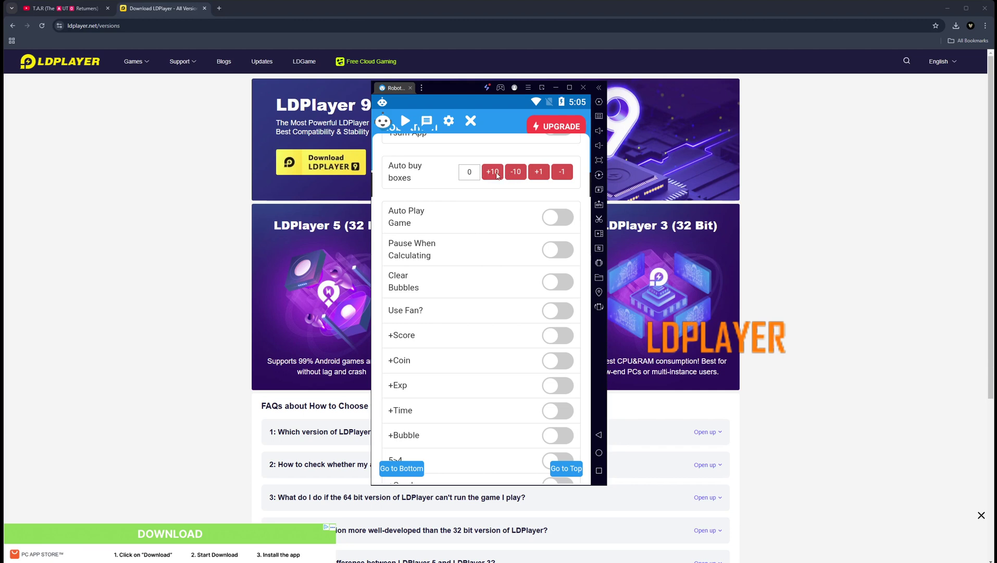
Try out the Auto buy boxes counter and reset it to 0, and toggle Auto Play Game on and off again
{"action": "left_click", "coordinate": [497, 175]}
{"action": "left_click", "coordinate": [562, 173]}
{"action": "left_click", "coordinate": [561, 173]}
{"action": "left_click", "coordinate": [518, 174]}
{"action": "left_click_drag", "start_coordinate": [507, 223], "coordinate": [508, 184]}
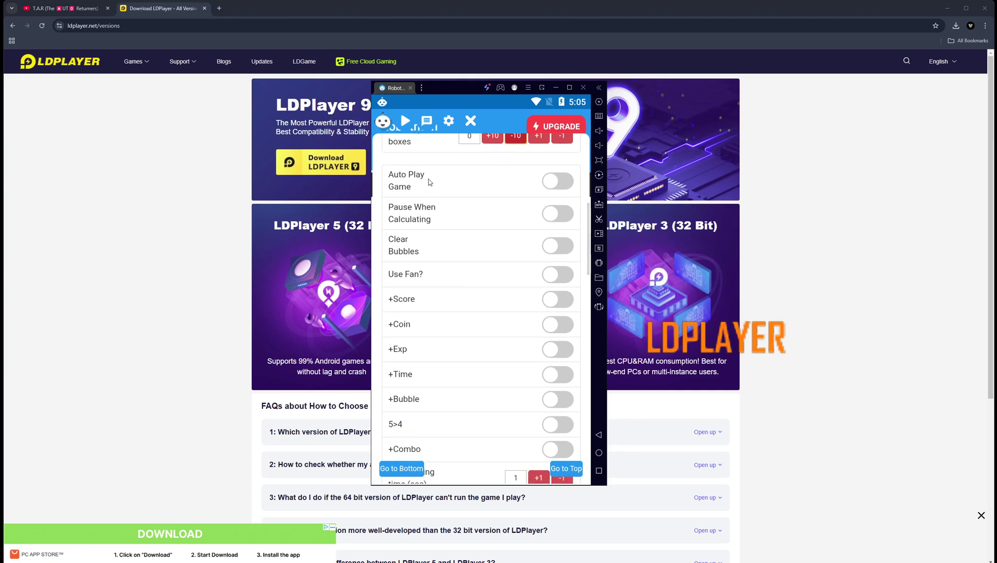
{"action": "left_click", "coordinate": [564, 186]}
{"action": "left_click", "coordinate": [565, 186]}
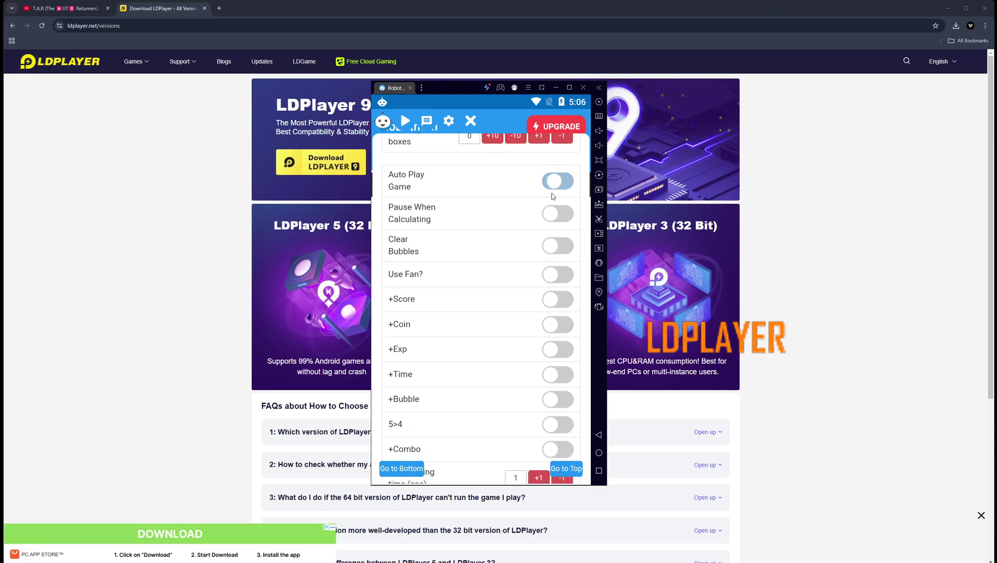
Look through the Skill Type options in the script settings and keep Burst selected
{"action": "scroll", "coordinate": [486, 213], "scroll_direction": "down", "scroll_amount": 2}
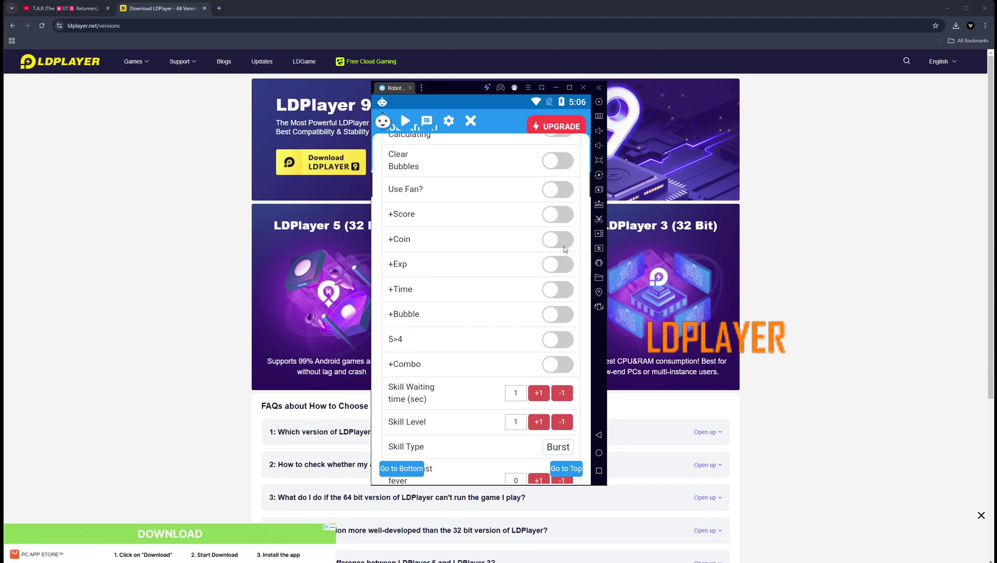
{"action": "left_click_drag", "start_coordinate": [488, 321], "coordinate": [477, 169]}
{"action": "left_click_drag", "start_coordinate": [456, 282], "coordinate": [456, 211]}
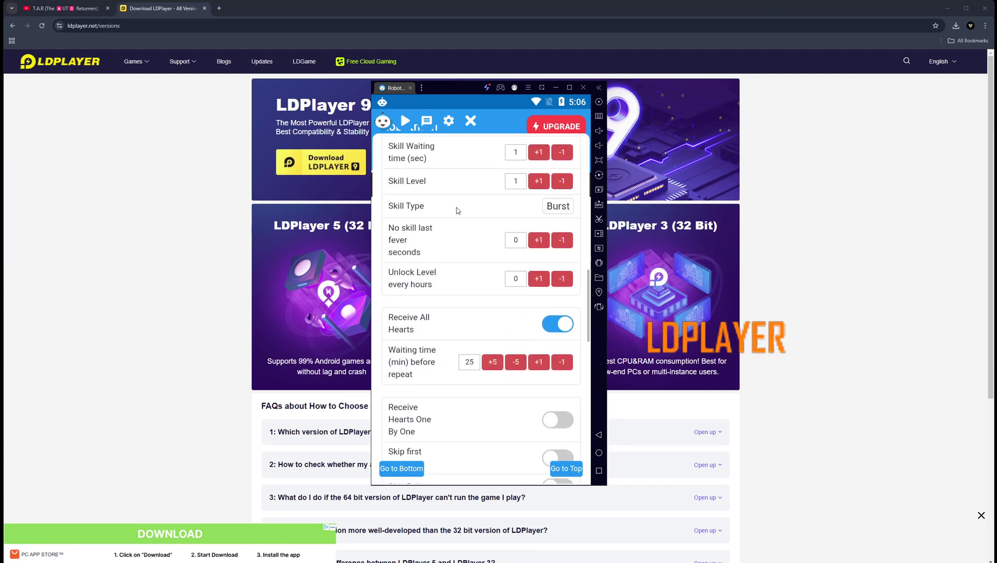
{"action": "left_click", "coordinate": [557, 207]}
{"action": "left_click_drag", "start_coordinate": [530, 374], "coordinate": [521, 342]}
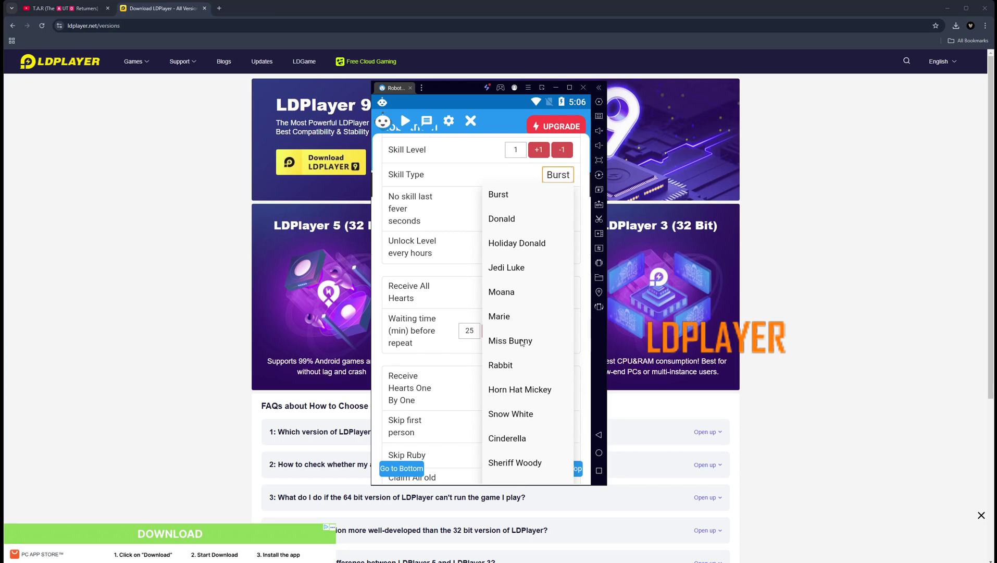
{"action": "left_click_drag", "start_coordinate": [529, 357], "coordinate": [525, 214]}
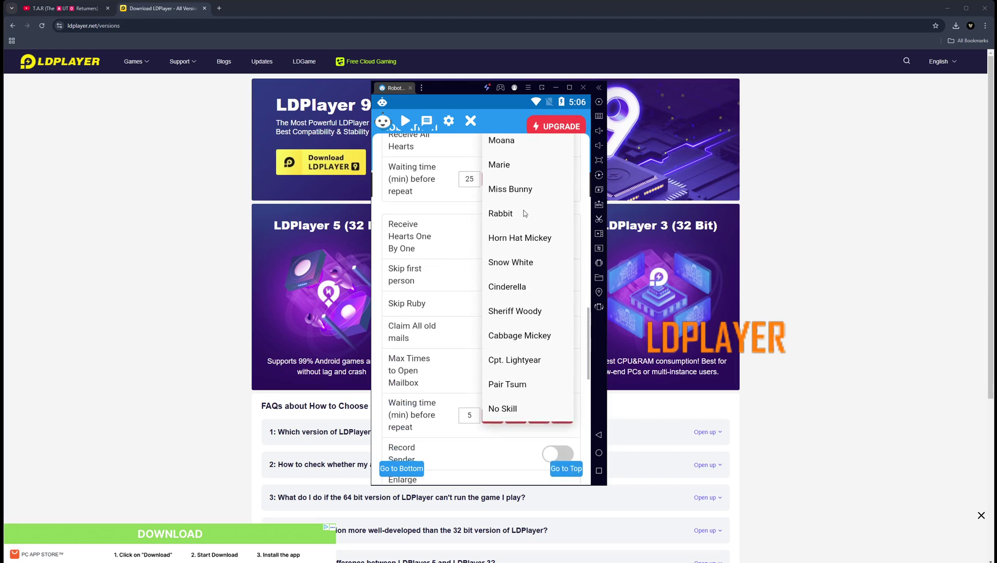
{"action": "left_click_drag", "start_coordinate": [535, 268], "coordinate": [533, 386]}
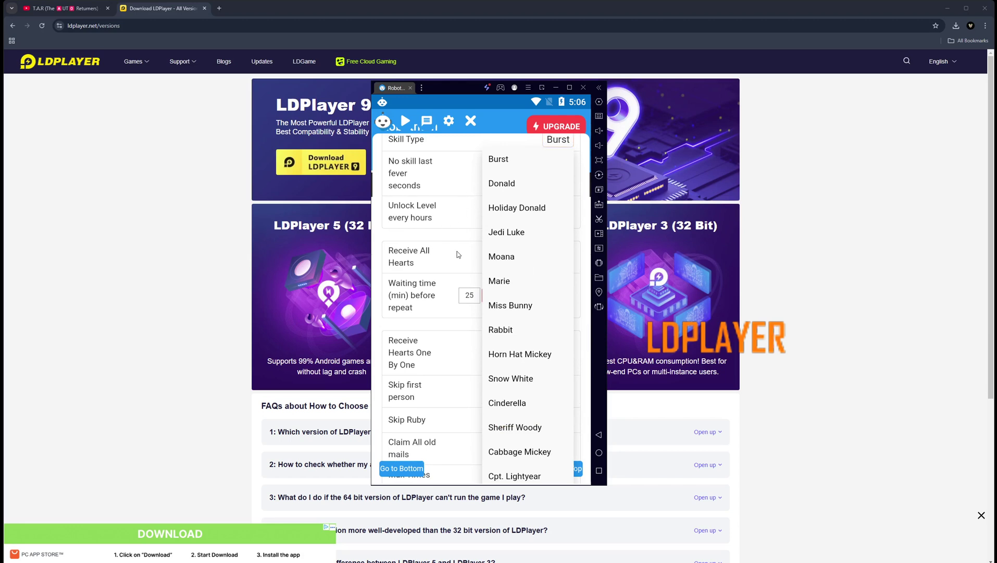
{"action": "left_click", "coordinate": [518, 155]}
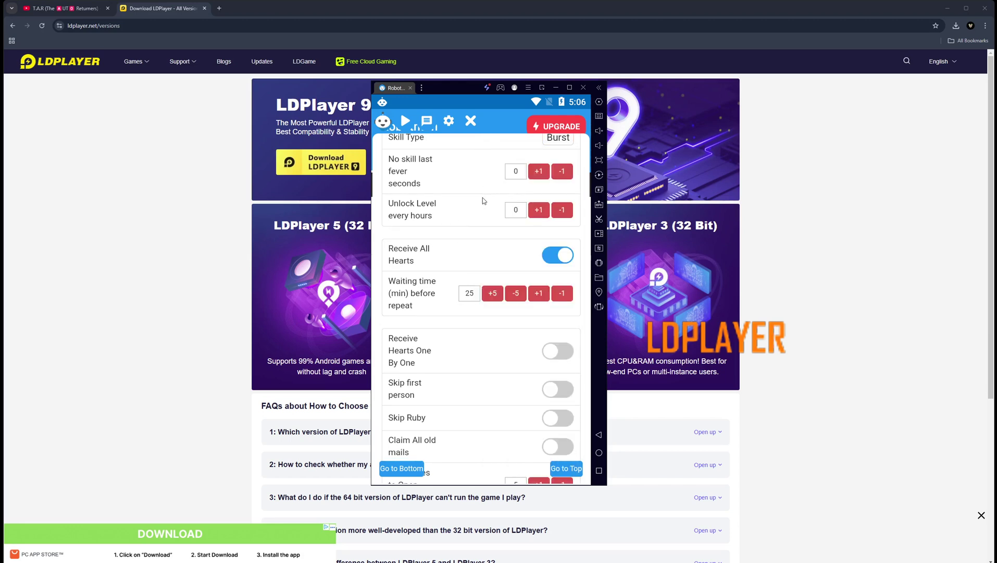
Enable Receive Hearts One By One and Skip first person in the script settings
{"action": "left_click_drag", "start_coordinate": [469, 262], "coordinate": [475, 169]}
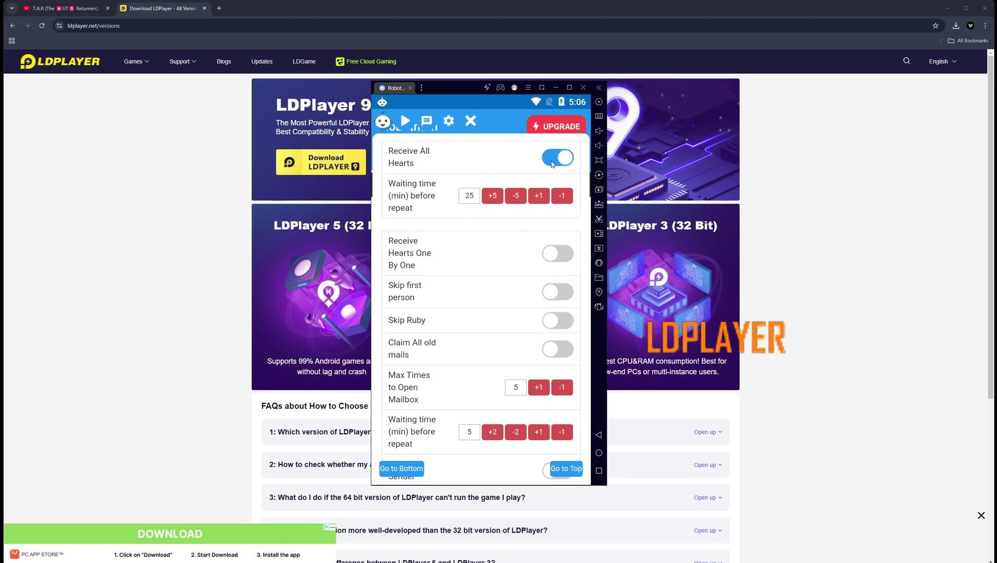
{"action": "left_click", "coordinate": [568, 256]}
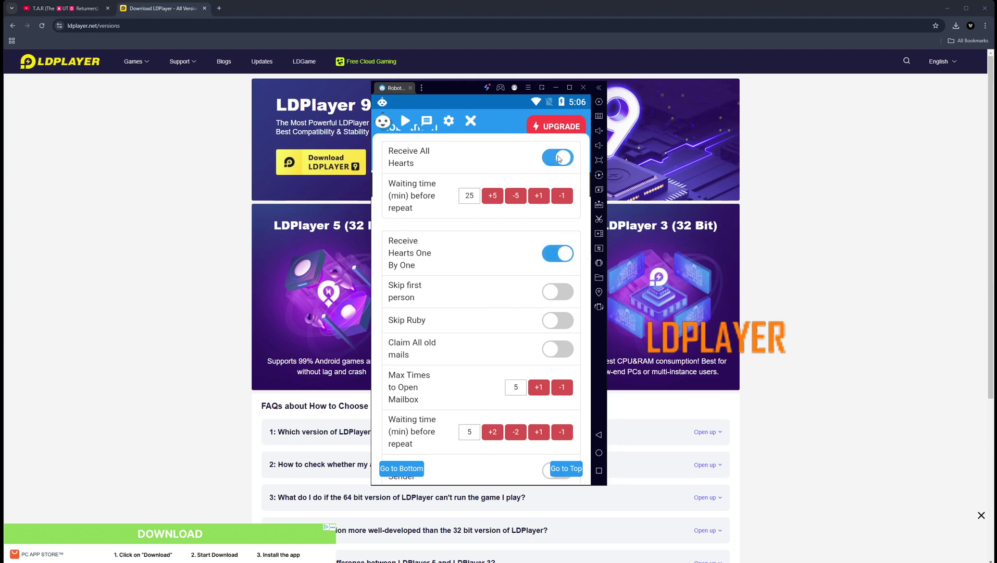
{"action": "left_click_drag", "start_coordinate": [509, 318], "coordinate": [485, 212]}
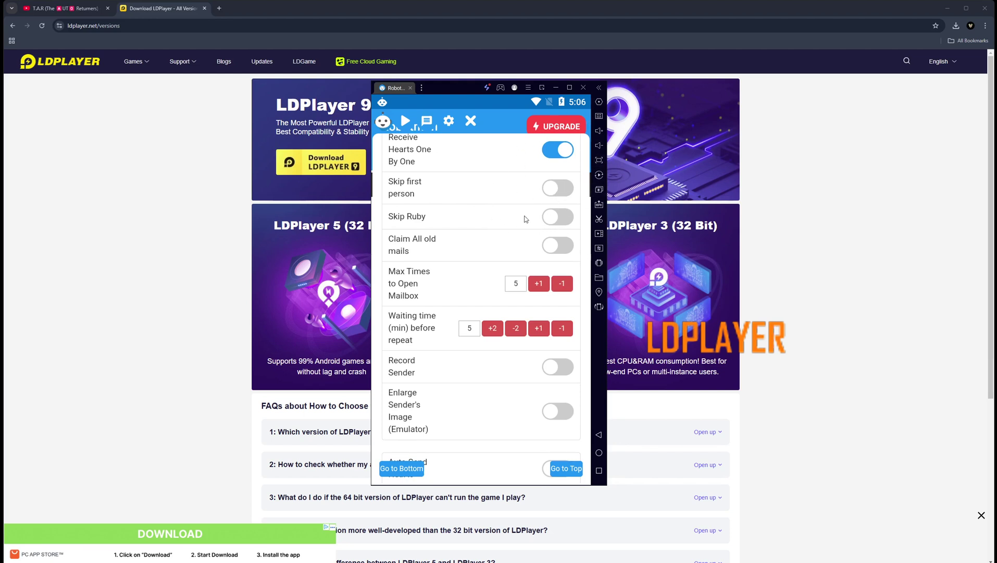
{"action": "left_click", "coordinate": [567, 193]}
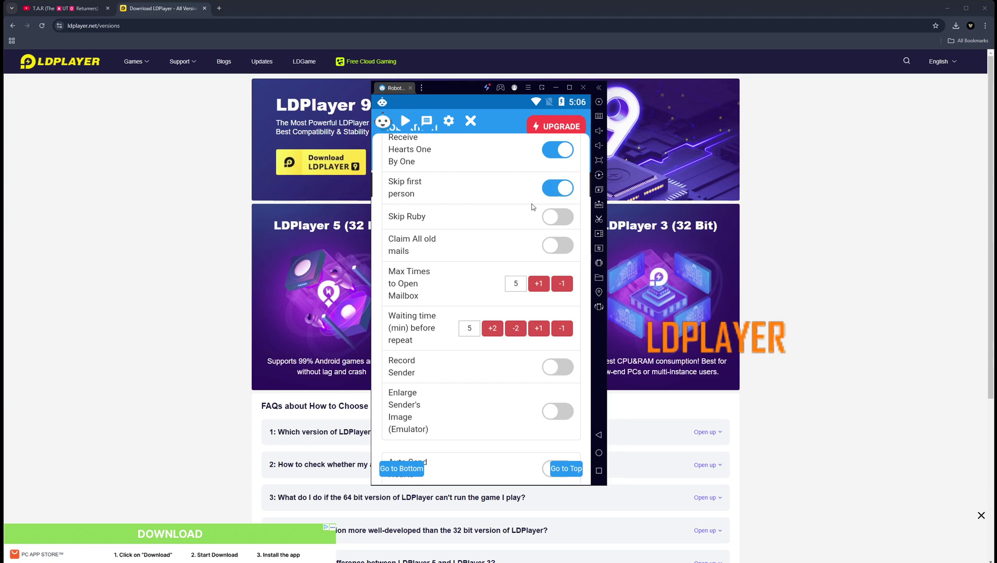
Review the mailbox and heart-sending settings, and switch from the settings to the script log
{"action": "scroll", "coordinate": [511, 218], "scroll_direction": "down", "scroll_amount": 2}
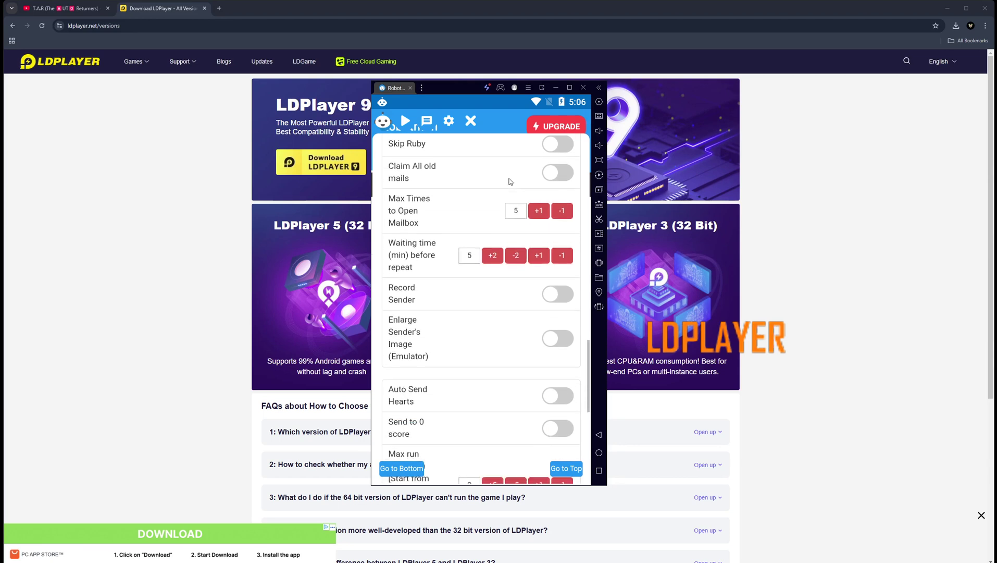
{"action": "scroll", "coordinate": [469, 250], "scroll_direction": "down", "scroll_amount": 1}
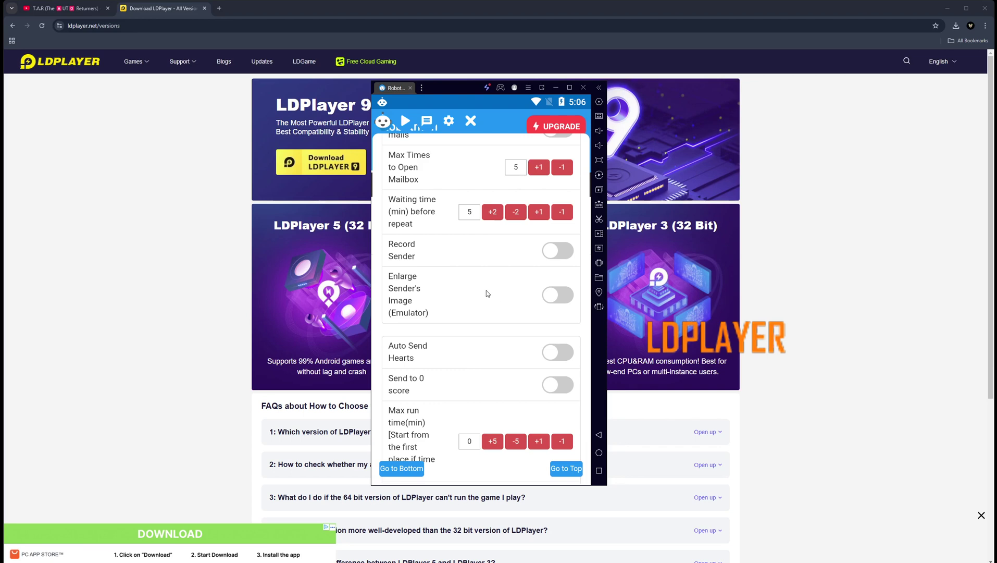
{"action": "scroll", "coordinate": [484, 281], "scroll_direction": "down", "scroll_amount": 1}
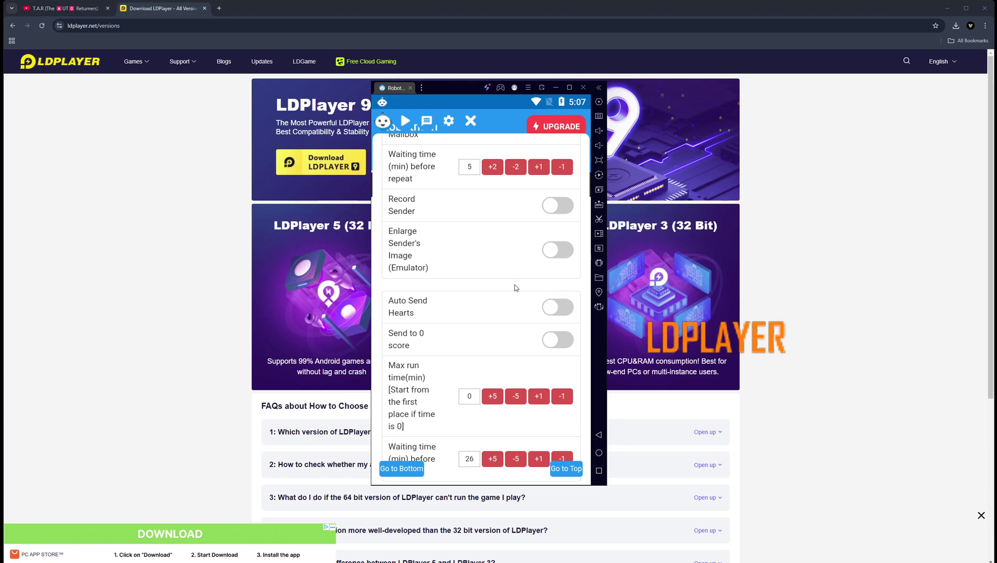
{"action": "scroll", "coordinate": [518, 325], "scroll_direction": "up", "scroll_amount": 2}
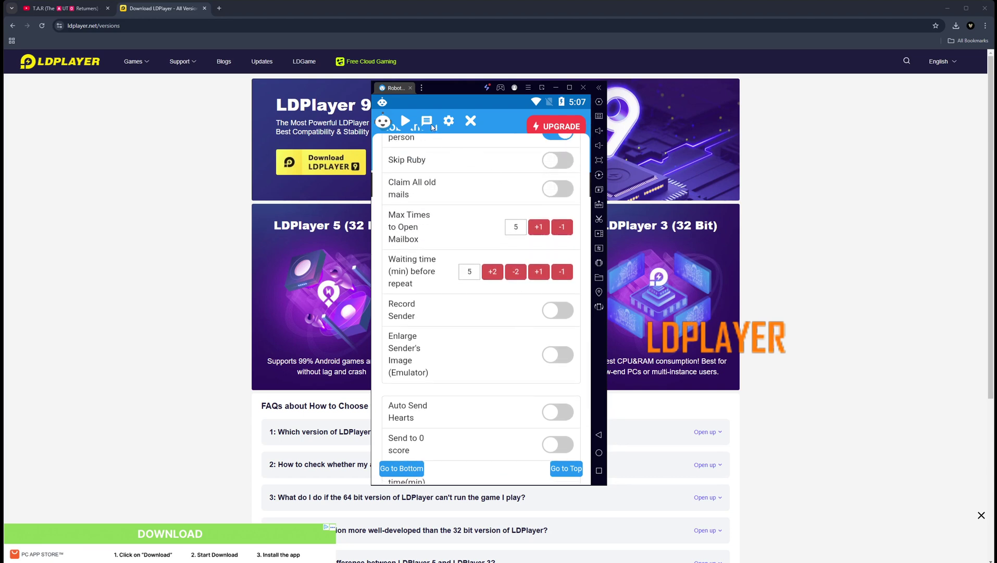
{"action": "left_click", "coordinate": [426, 121]}
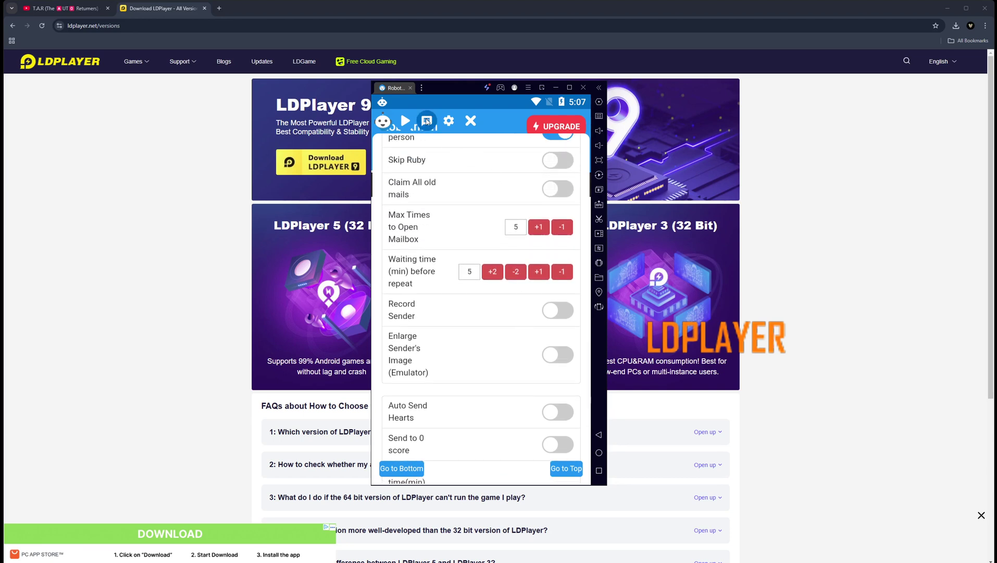
Start the service in Robotmon Launcher (Root), check the service status in Robotmon, and return to the home screen
{"action": "left_click", "coordinate": [597, 434]}
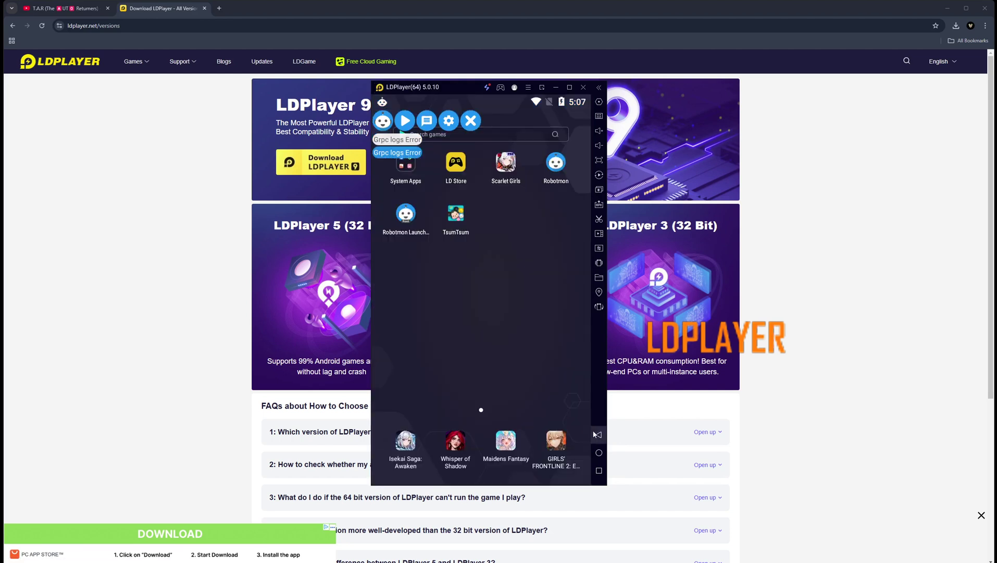
{"action": "left_click", "coordinate": [409, 213]}
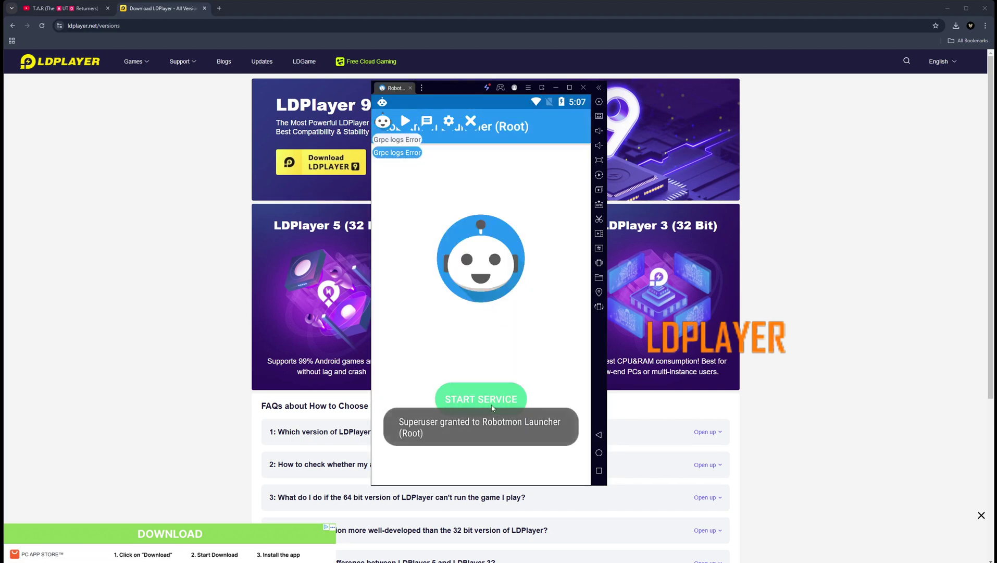
{"action": "left_click", "coordinate": [489, 401]}
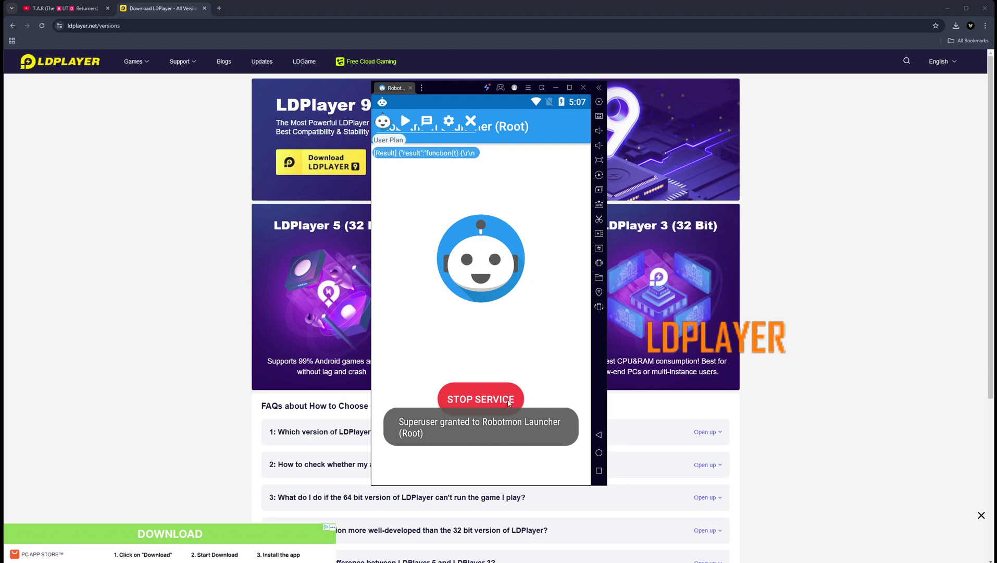
{"action": "left_click", "coordinate": [599, 436]}
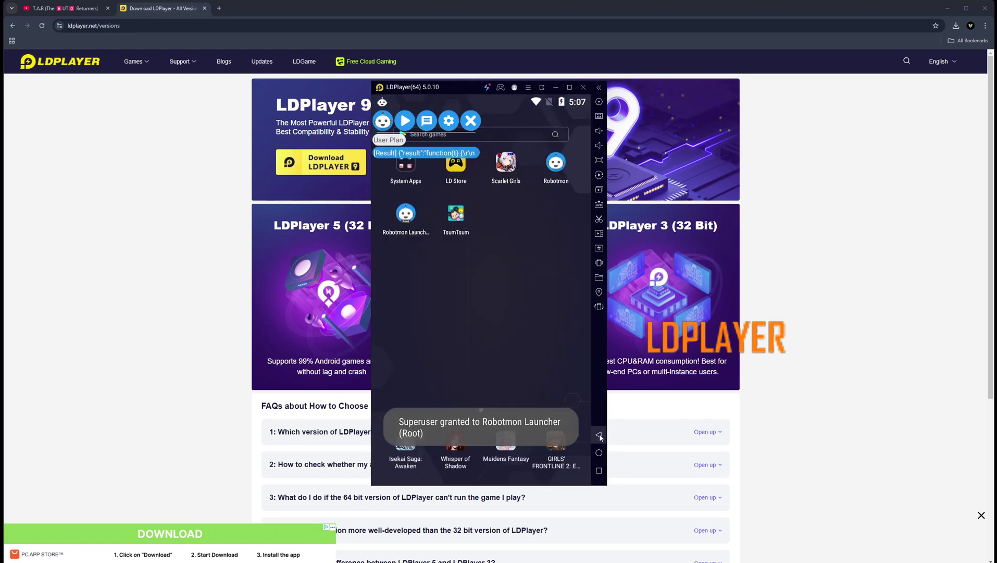
{"action": "left_click", "coordinate": [555, 163]}
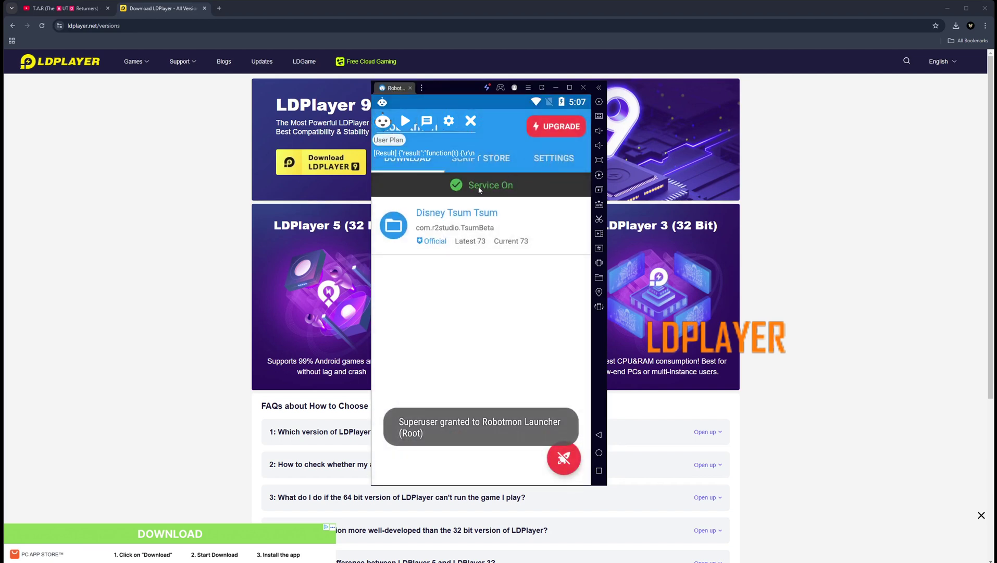
{"action": "left_click", "coordinate": [598, 435]}
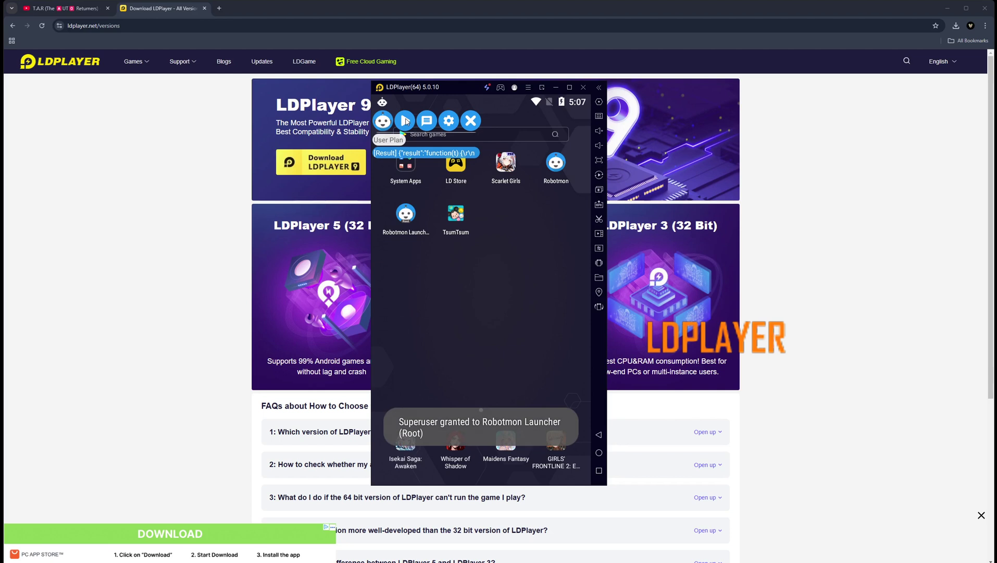
Reopen the script's settings over the home screen, go back to their beginning, and close them
{"action": "left_click", "coordinate": [451, 121]}
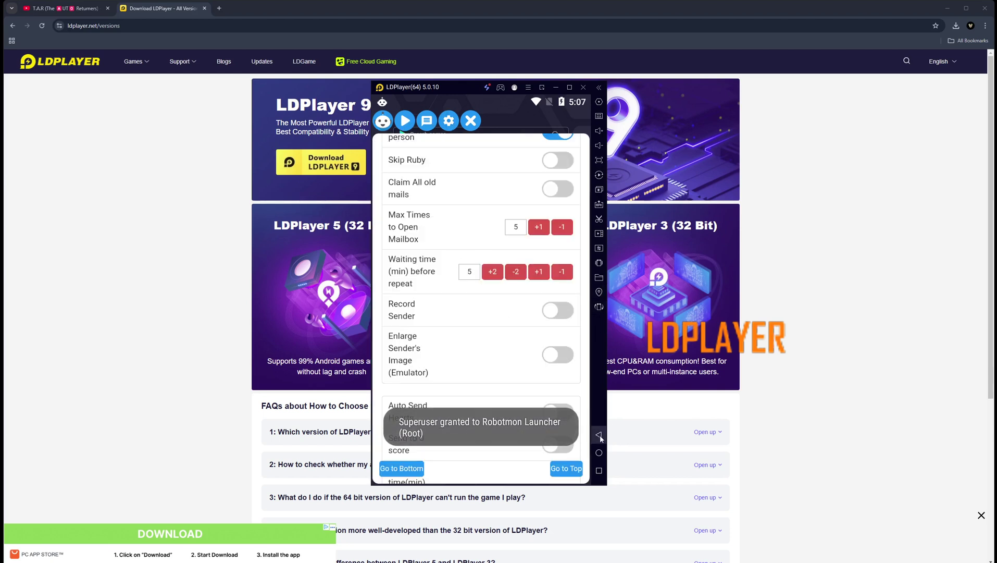
{"action": "scroll", "coordinate": [523, 352], "scroll_direction": "up", "scroll_amount": 5}
{"action": "left_click", "coordinate": [449, 121]}
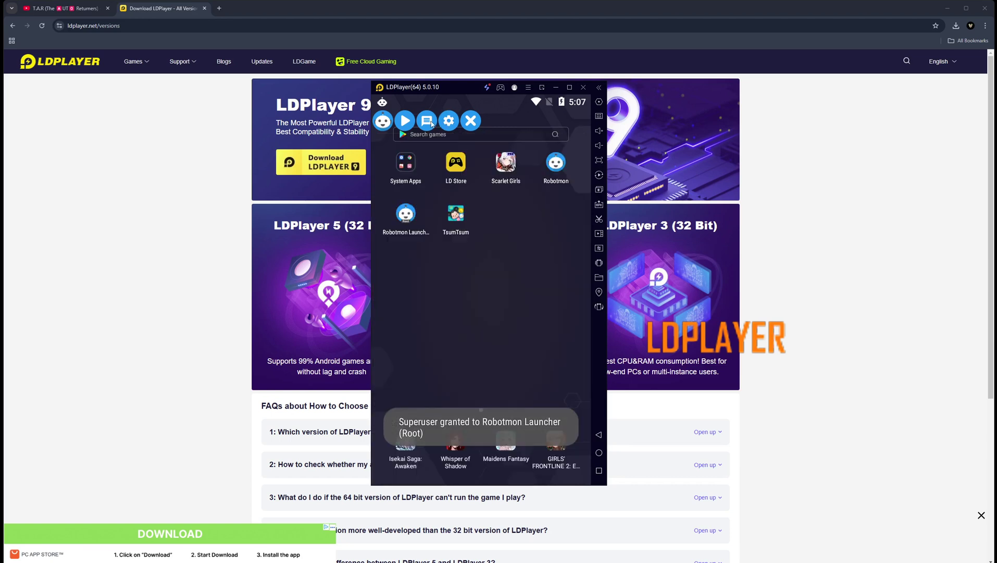